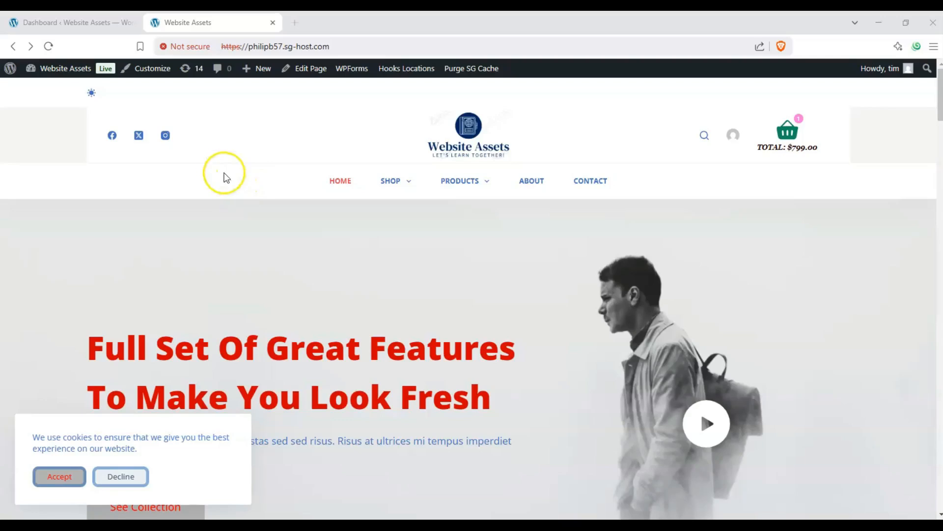
scroll(239, 180, "down", 1)
scroll(246, 184, "up", 1)
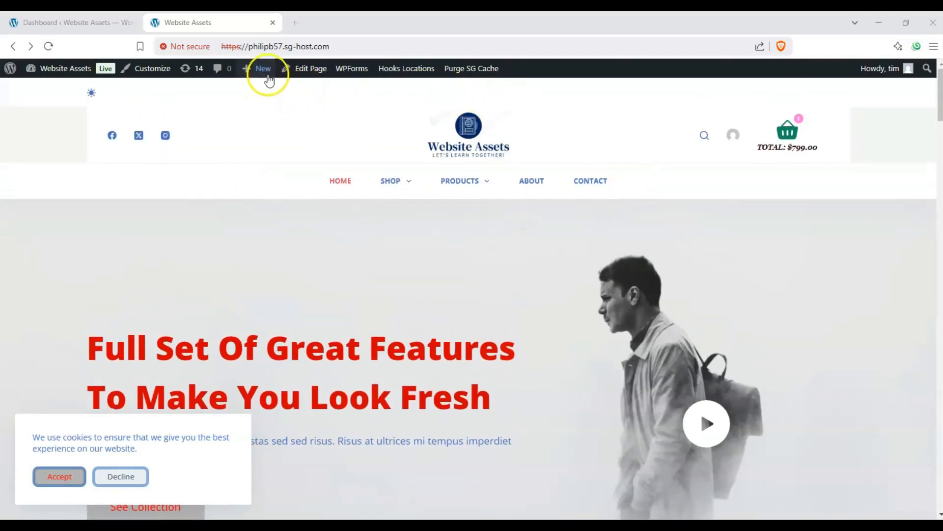
mouse_move(253, 70)
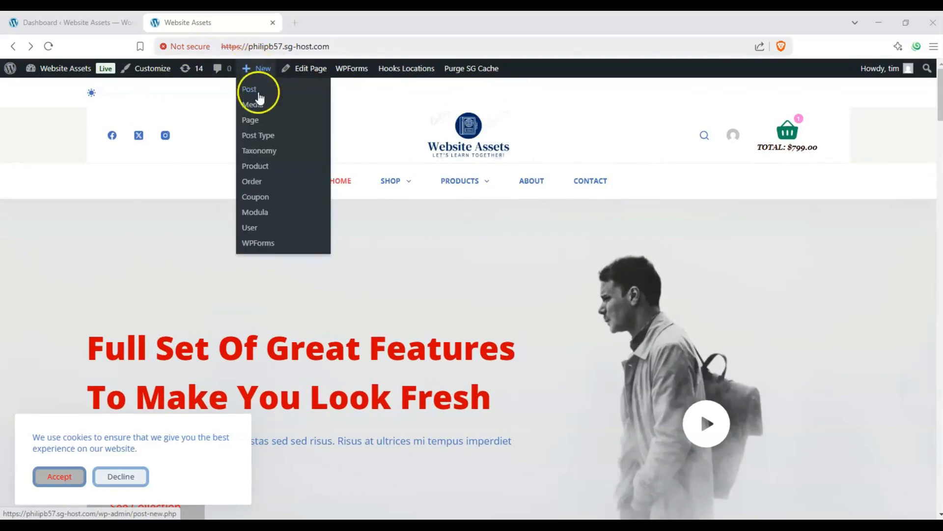
Step: Switch to the WordPress dashboard and start a new page
left_click(98, 22)
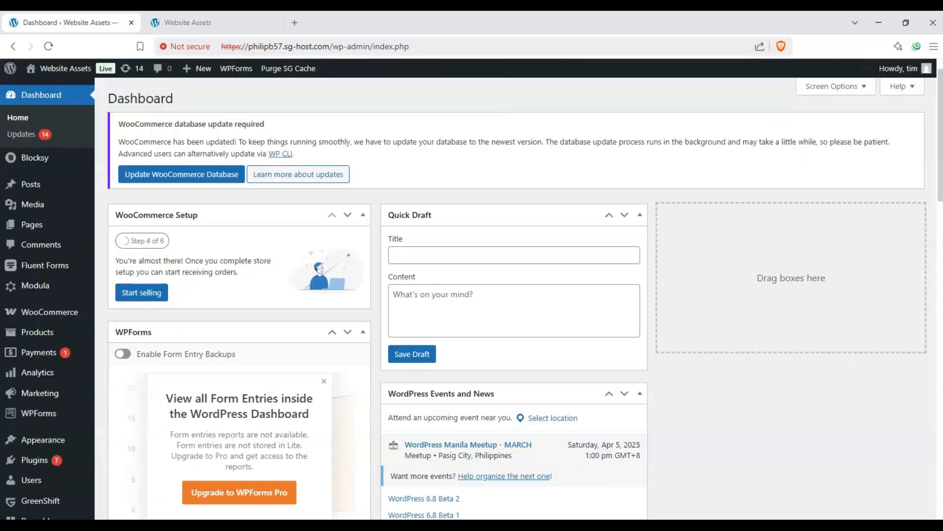
left_click_drag(176, 98, 111, 98)
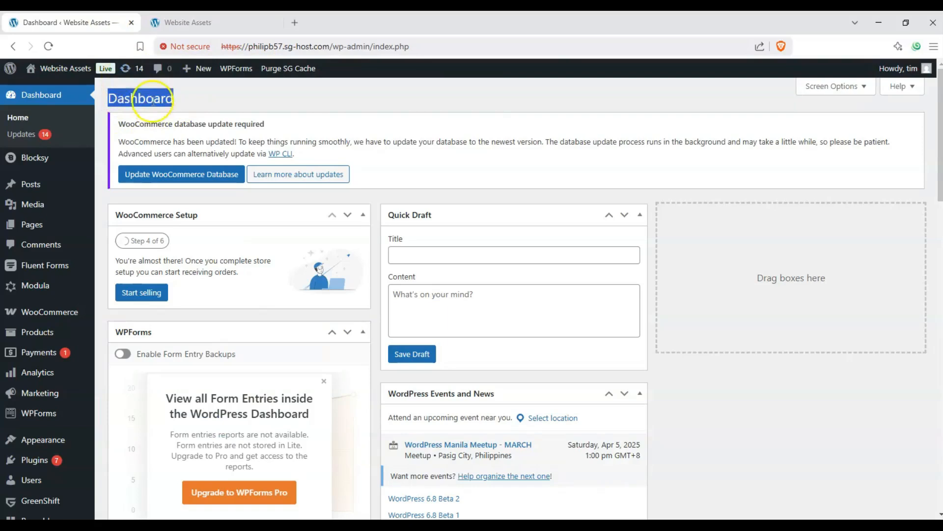
left_click(188, 89)
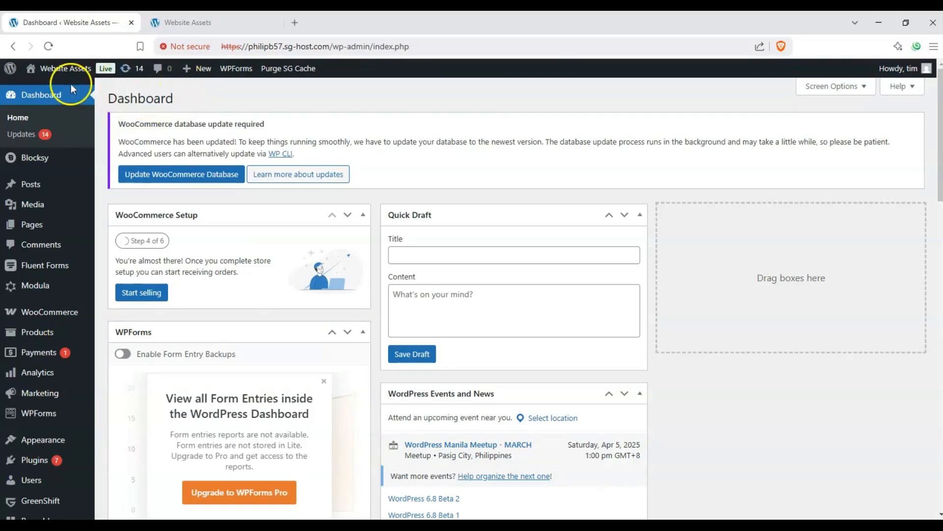
mouse_move(44, 227)
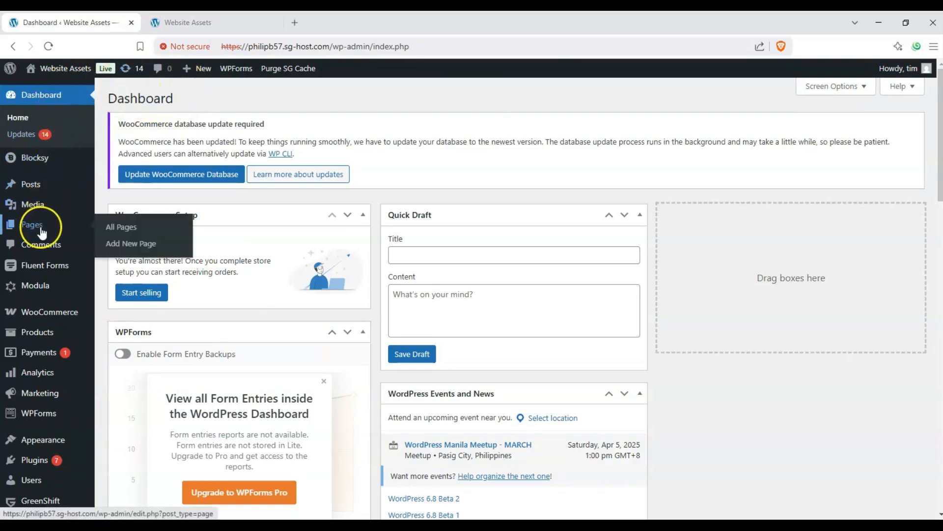
left_click(130, 246)
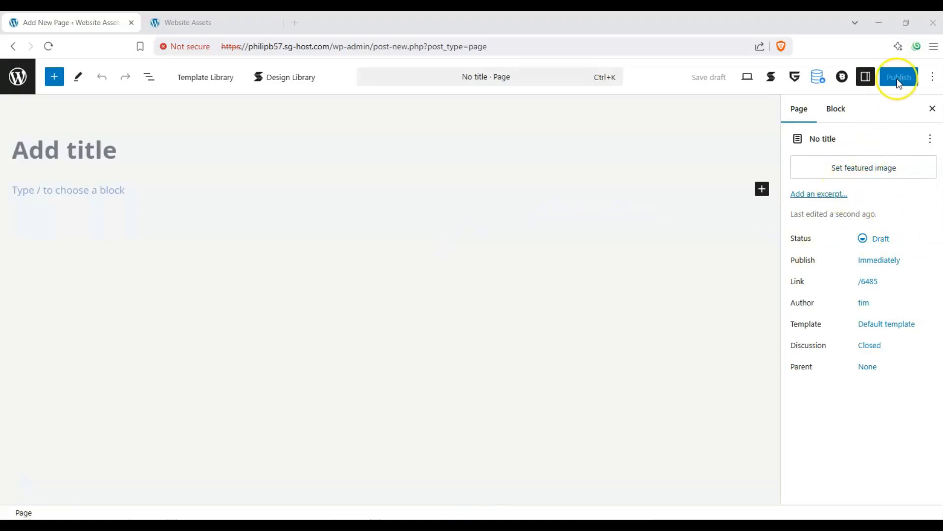
Step: Hide and reshow the editor's settings sidebar, and display its block settings
left_click(866, 77)
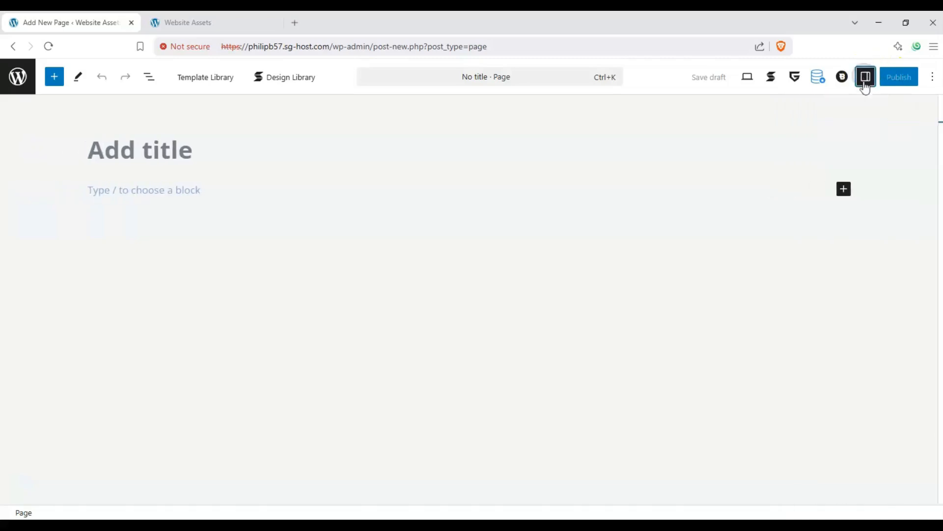
left_click(866, 77)
left_click(843, 109)
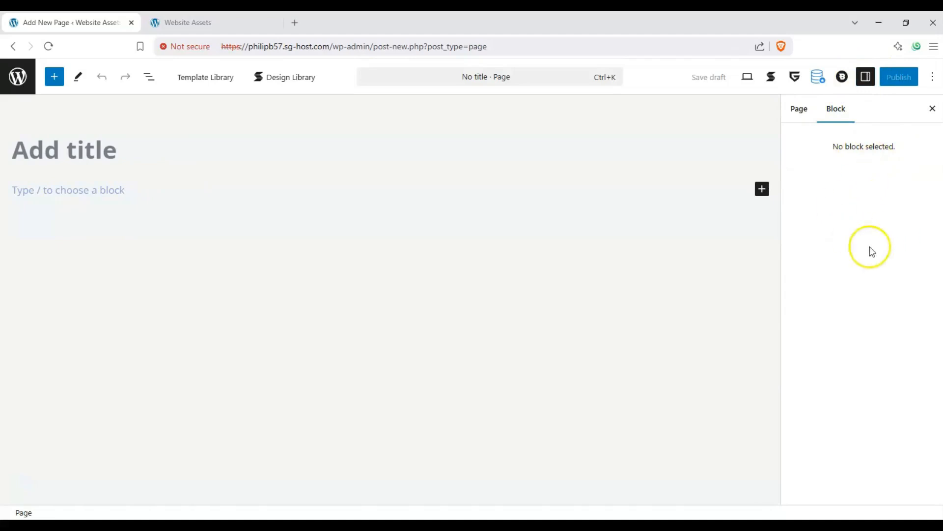
Step: Title the new page "Stackable Notification test"
left_click(102, 152)
type("Stackable Notif")
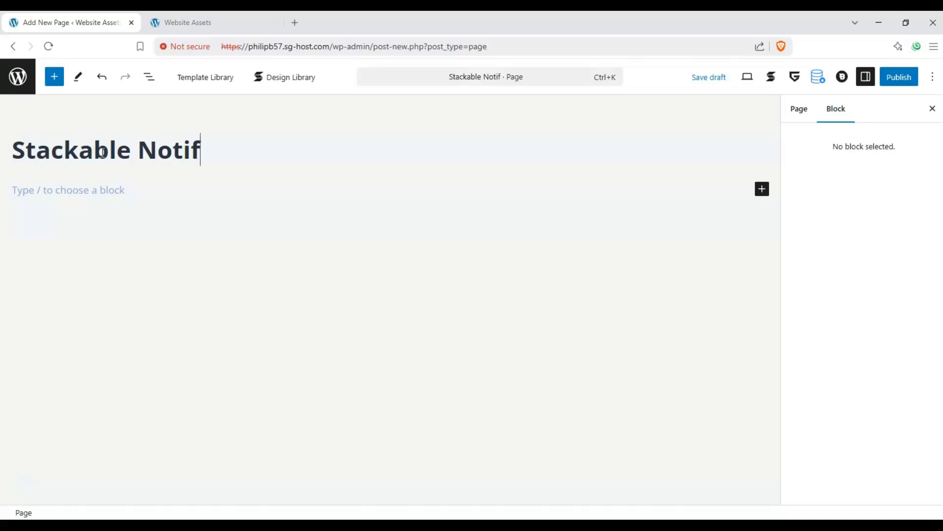
type("ication test")
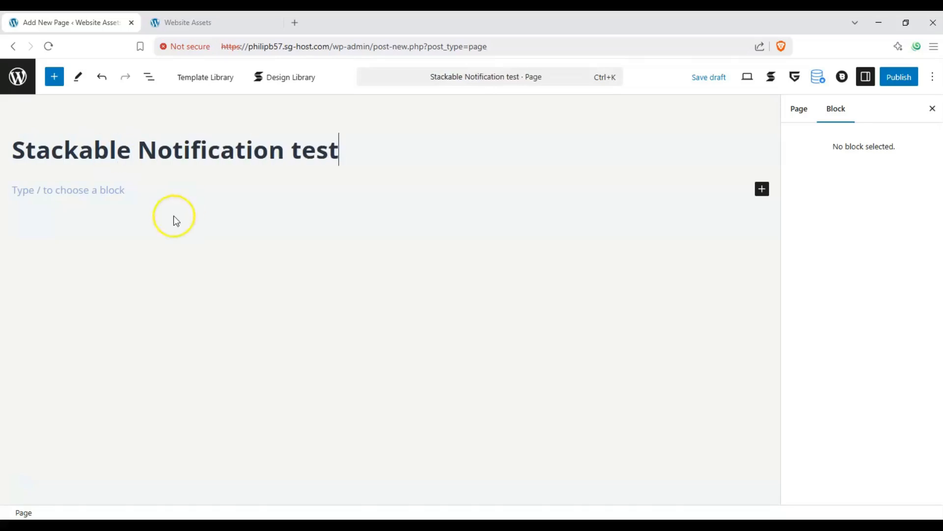
Step: Insert a Stackable Notification block below the page title and start it with the Default variation
left_click(166, 228)
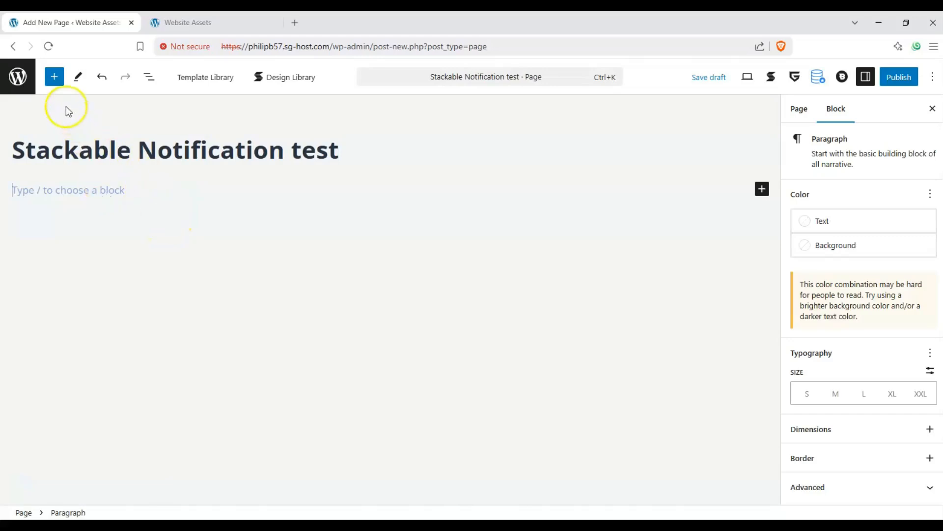
left_click(55, 77)
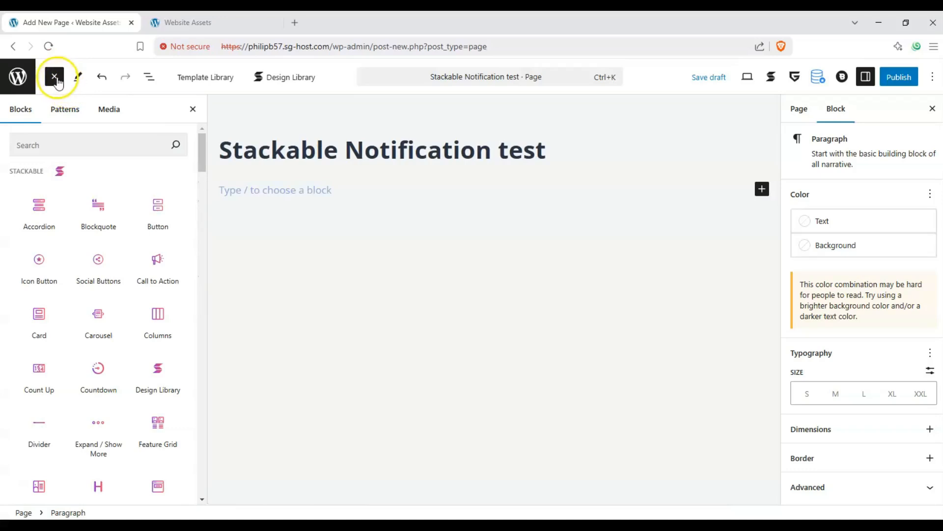
mouse_move(202, 144)
left_mouse_down()
mouse_move(202, 152)
mouse_move(198, 128)
left_mouse_up()
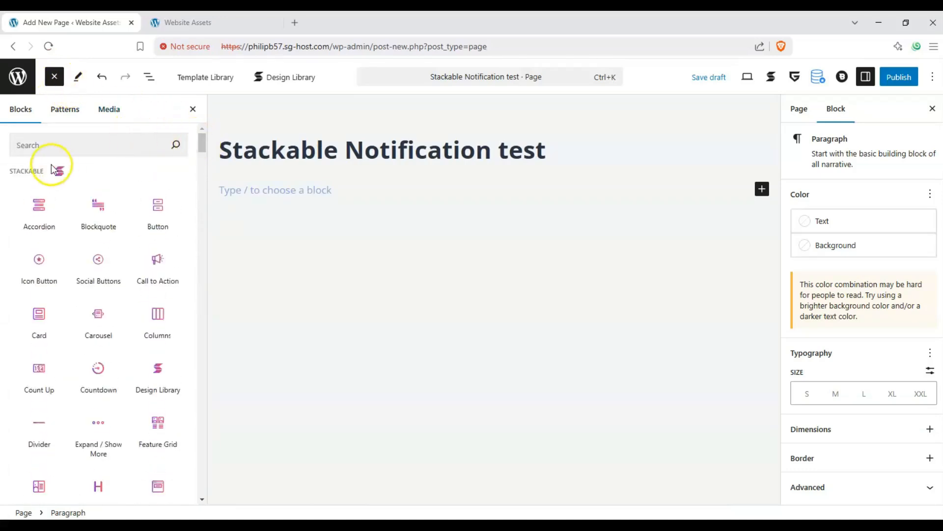
left_click_drag(202, 143, 205, 160)
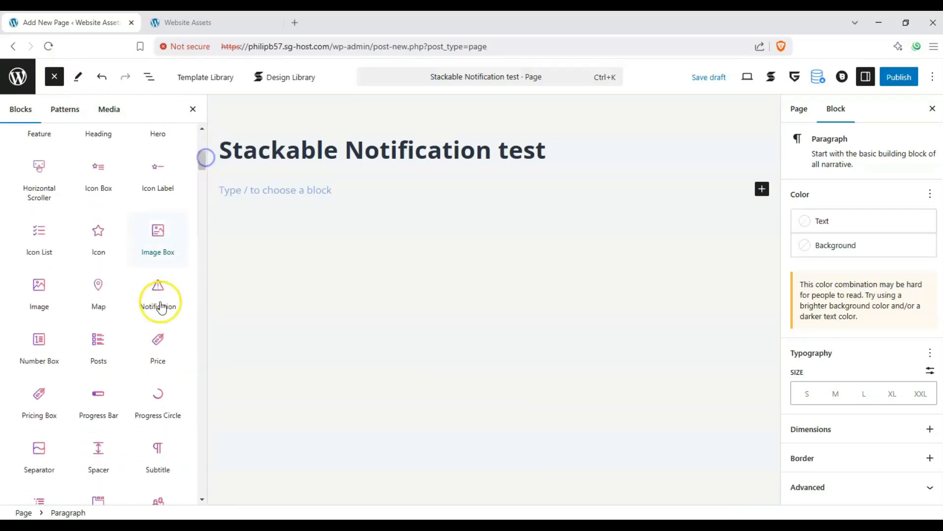
mouse_move(153, 280)
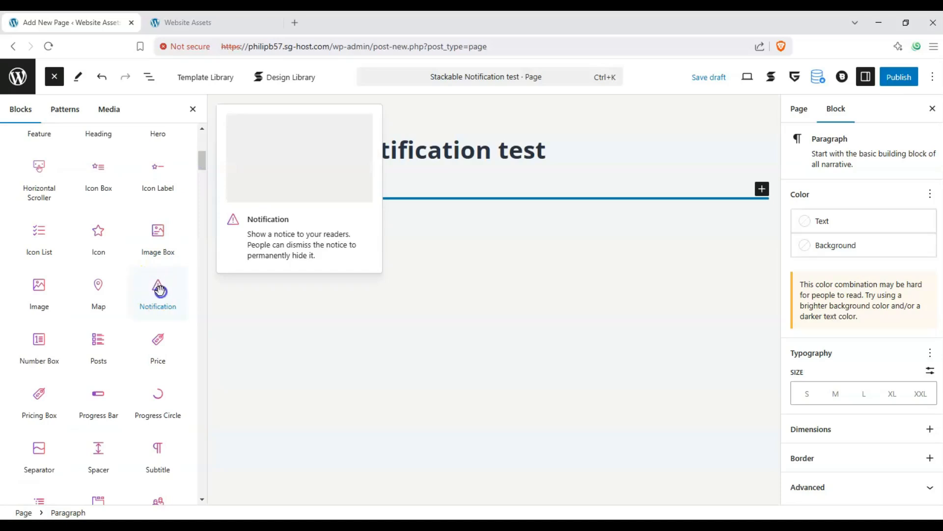
left_click_drag(160, 290, 286, 209)
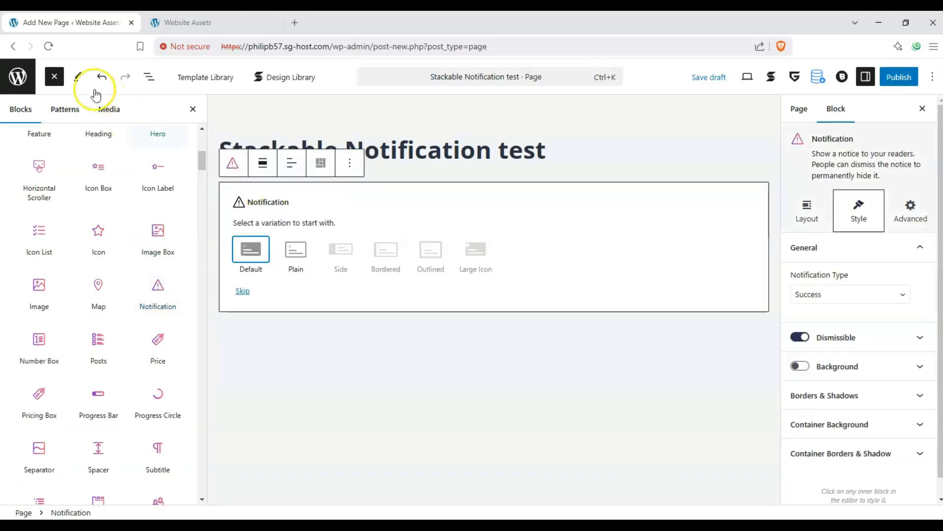
left_click(54, 76)
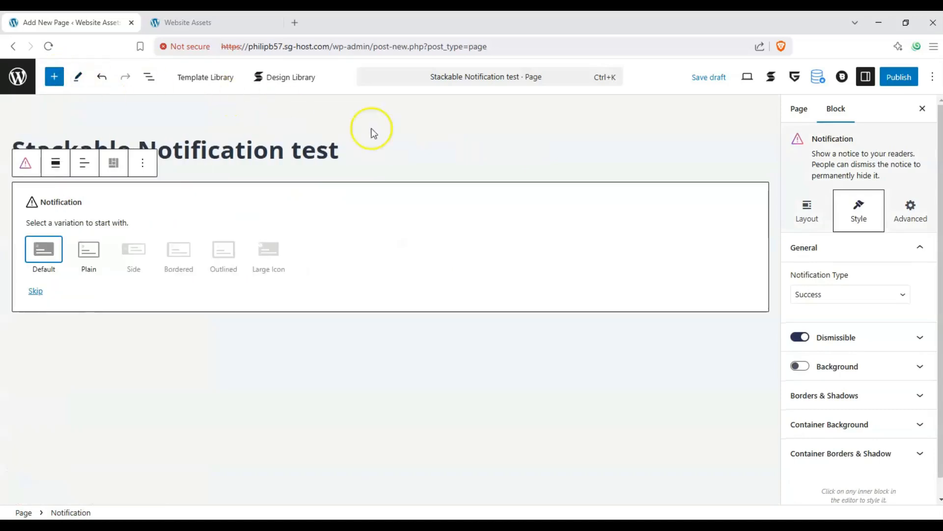
left_click(52, 251)
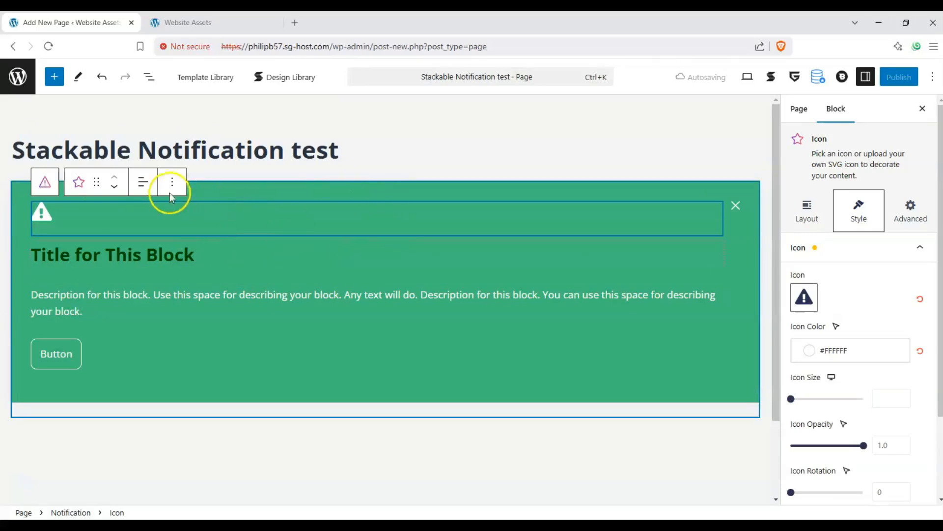
Step: Select the whole Notification block instead of its inner icon to show its settings
left_click(44, 185)
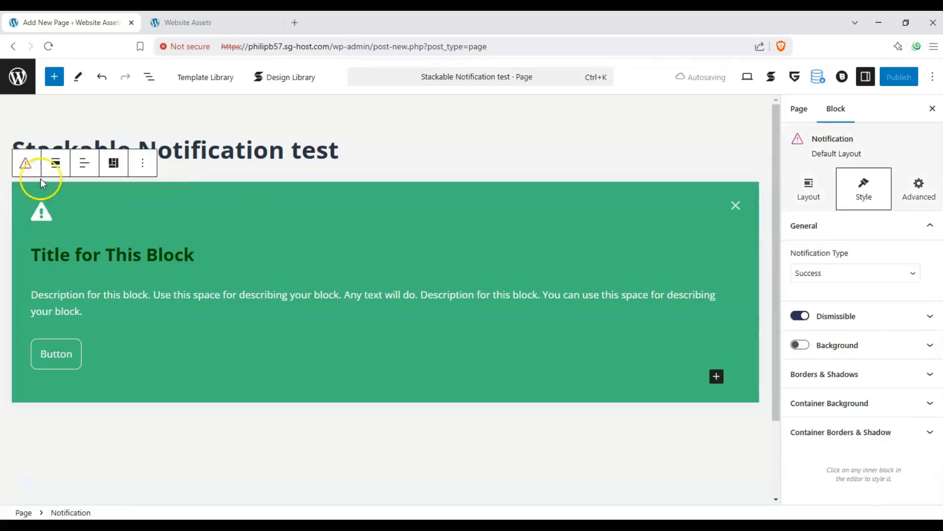
left_click(35, 165)
left_click(24, 163)
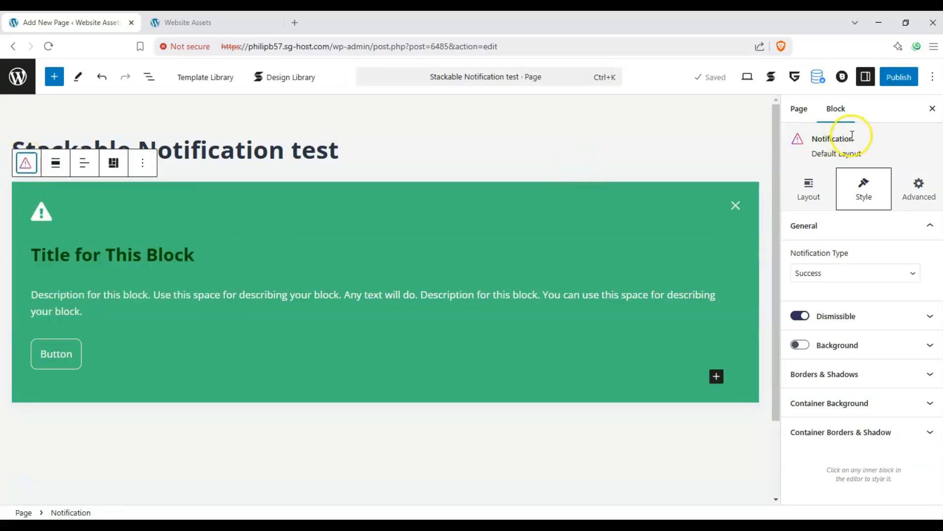
left_click_drag(852, 138, 811, 142)
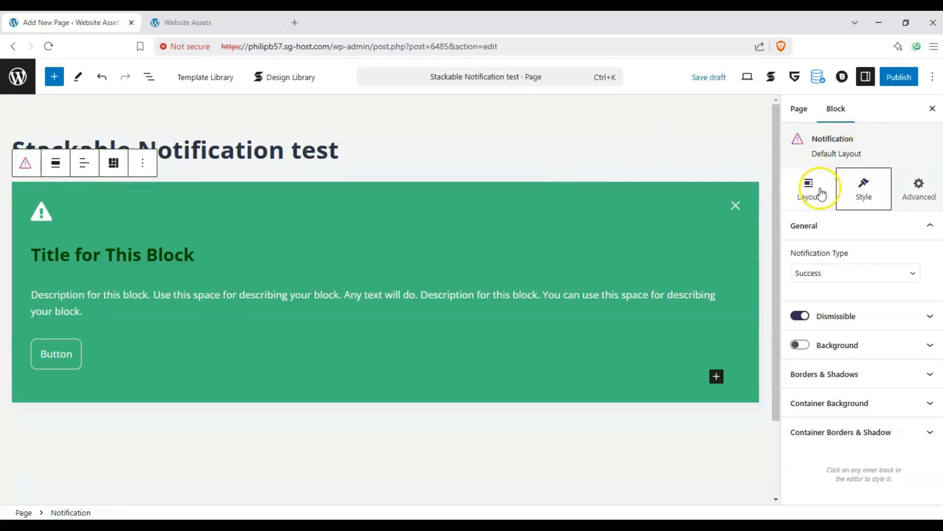
Step: In the notification's layout settings, try the wide and full block widths and restore the normal width
left_click(821, 194)
left_click(852, 273)
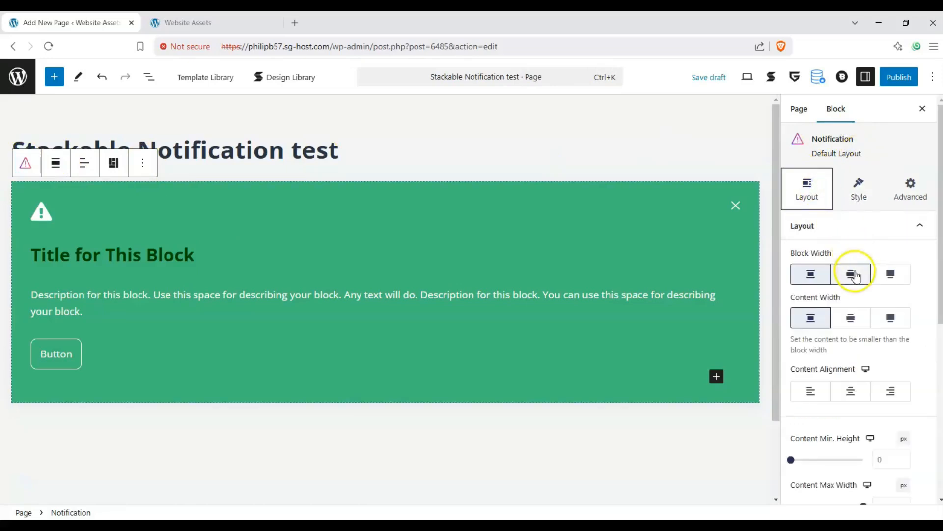
left_click(815, 271)
left_click(892, 274)
left_click(815, 273)
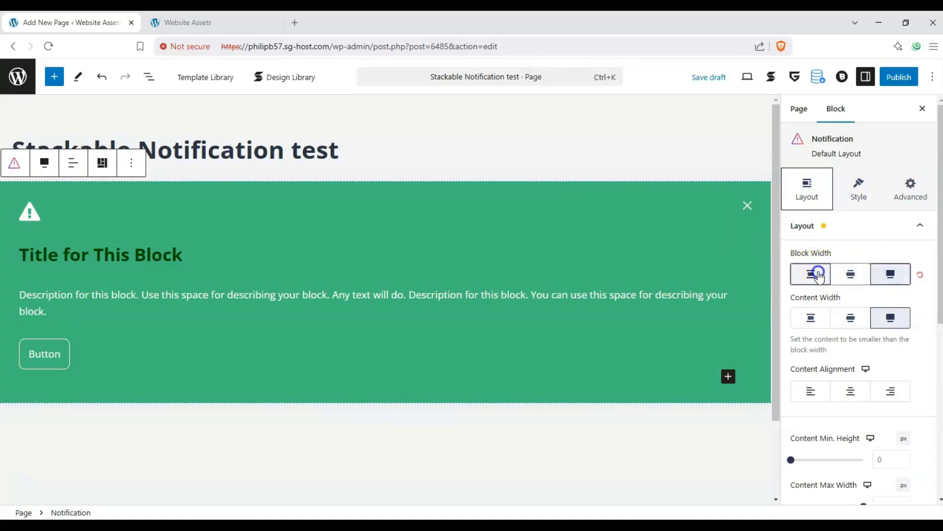
Step: Try centre and right content alignment for the notification and settle on left alignment
scroll(853, 250, "down", 1)
left_click(851, 351)
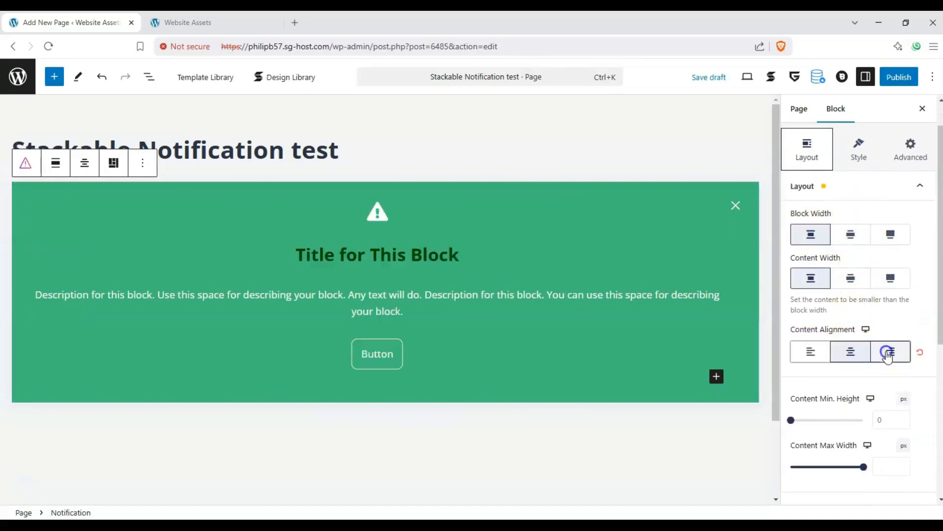
left_click(887, 352)
left_click(849, 354)
scroll(852, 324, "down", 1)
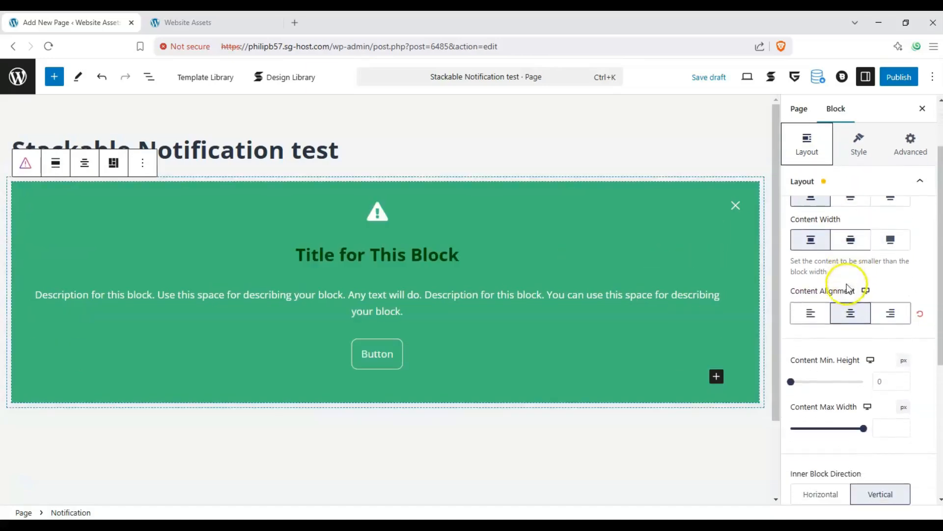
left_click(811, 312)
Step: Set the notification's content minimum height to 0 px and content maximum width to 1500 px
left_click(792, 381)
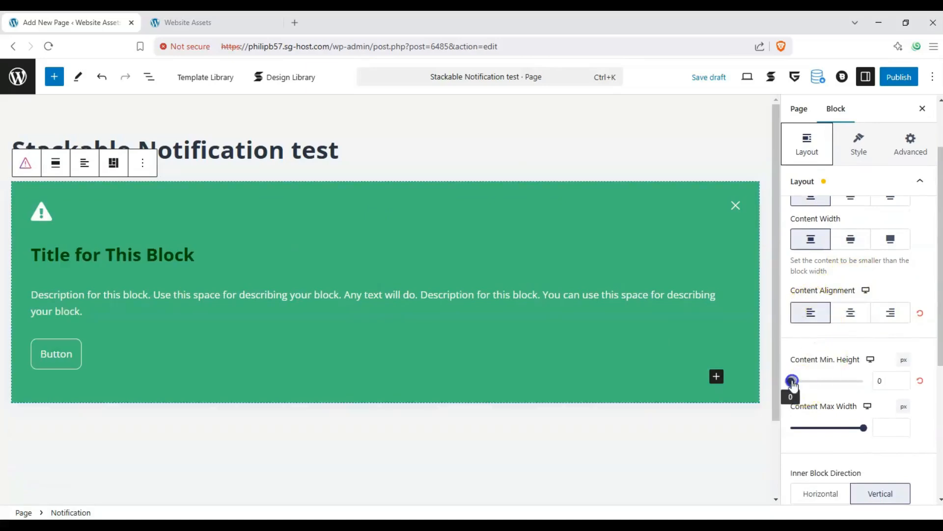
left_click(863, 427)
Step: Try the horizontal inner block direction for the notification and return it to vertical
scroll(864, 394, "down", 5)
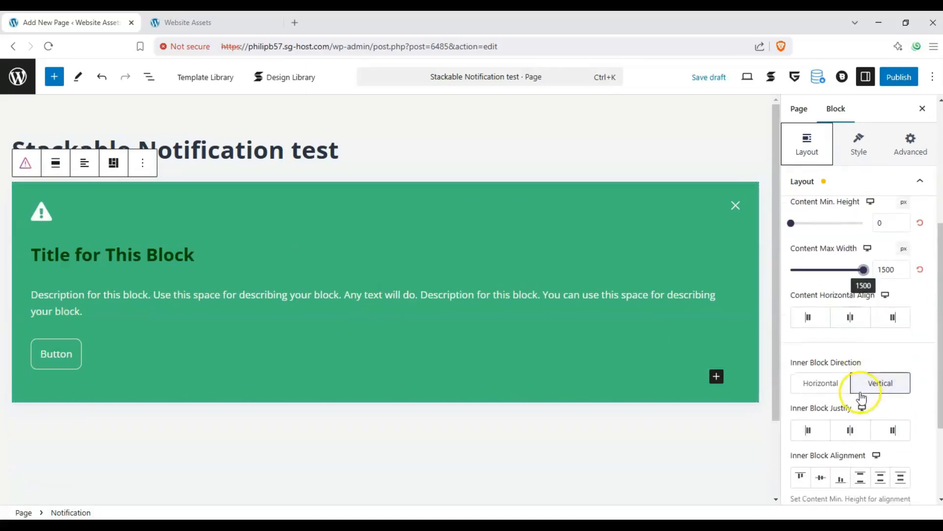
left_click(833, 327)
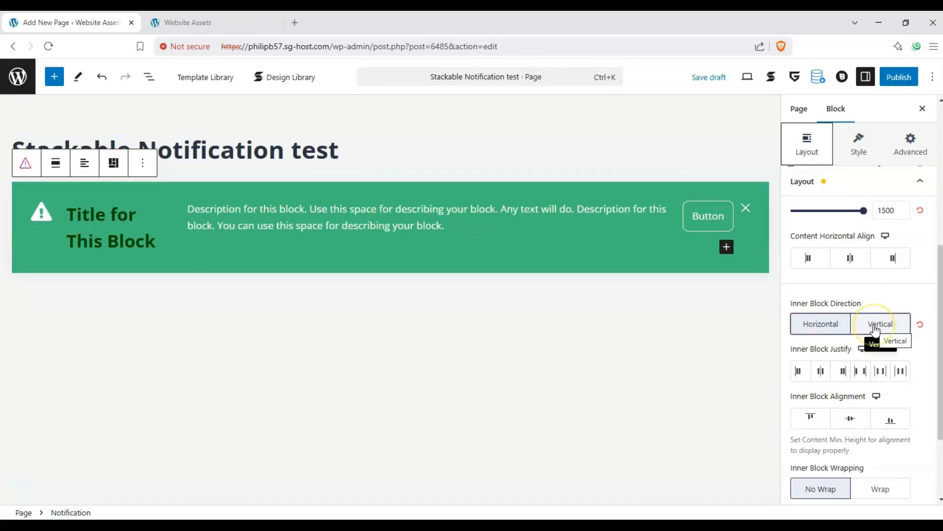
left_click(875, 330)
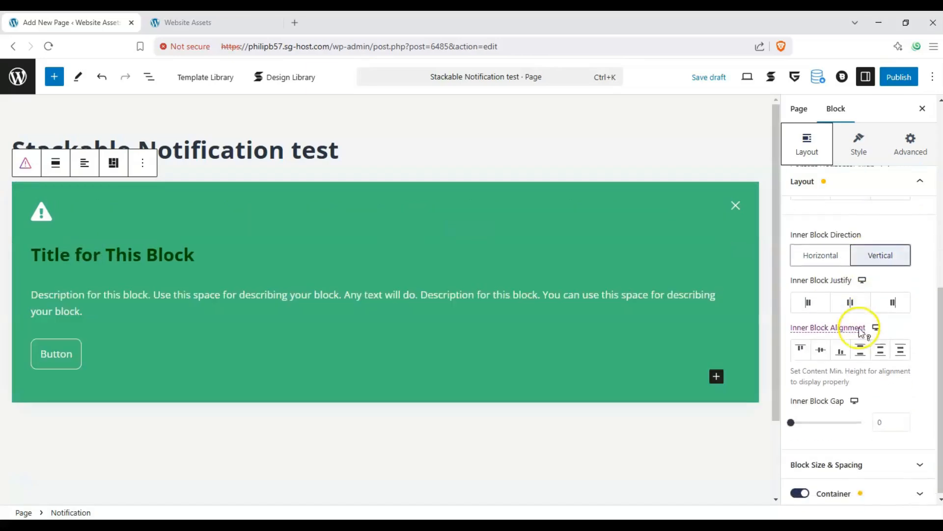
Step: Review the notification's Block Size & Spacing settings, including minimum height, content width, paddings and margins
left_click(903, 467)
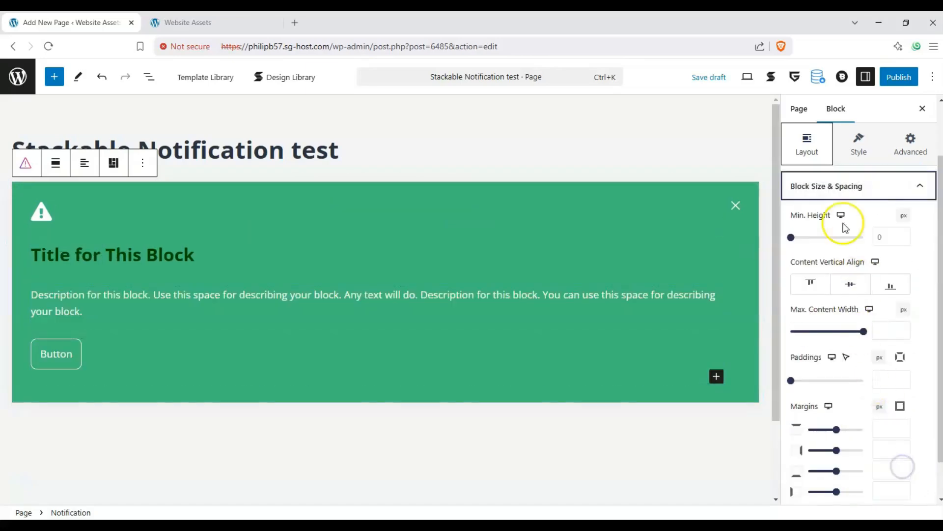
left_click(895, 188)
left_click(925, 264)
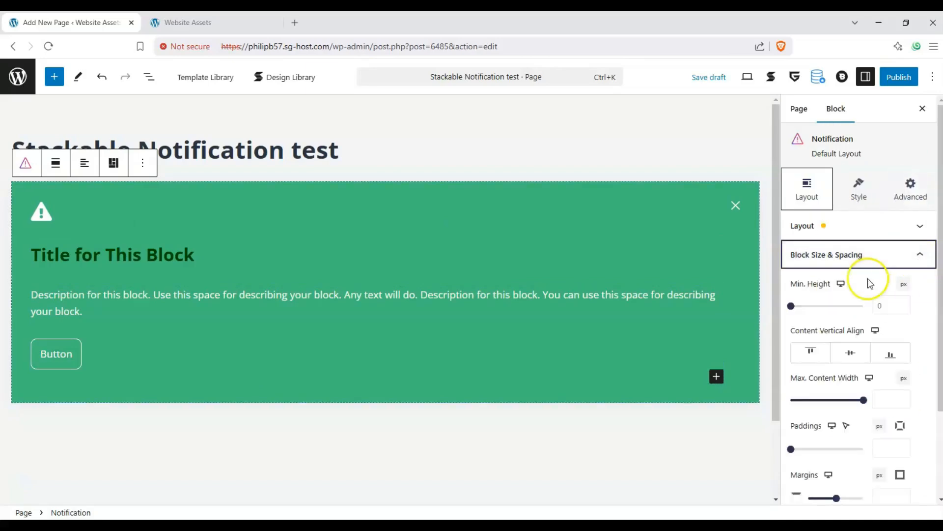
scroll(886, 231, "up", 1)
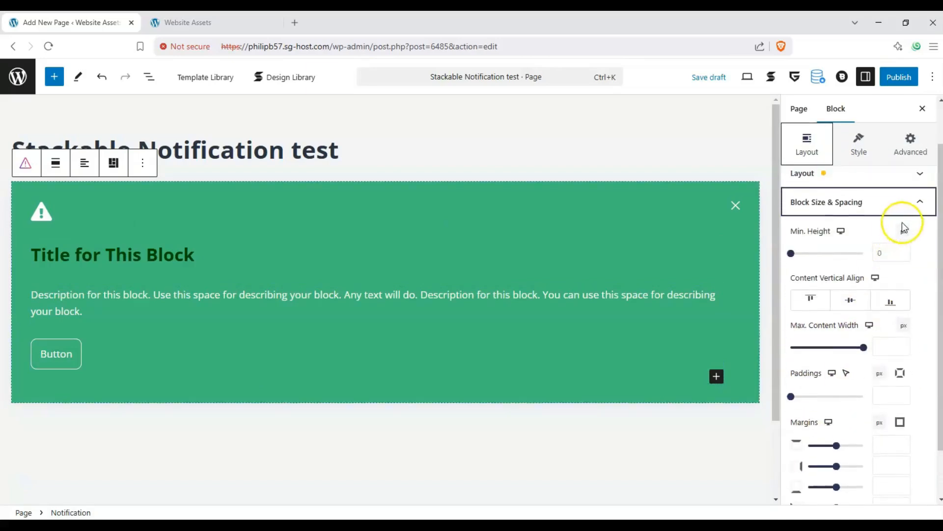
left_click(904, 209)
Step: Show the notification's container settings and turn the container off and back on
left_click(908, 283)
left_click(799, 285)
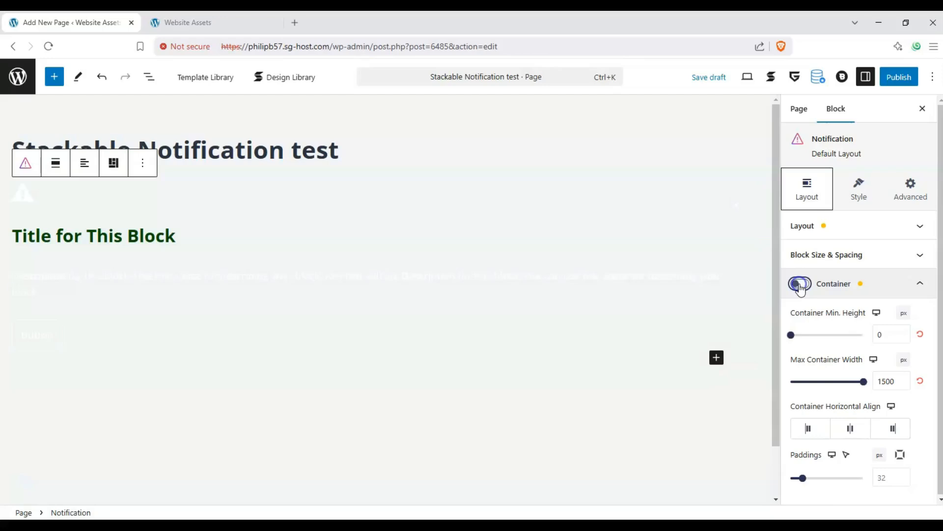
left_click(800, 285)
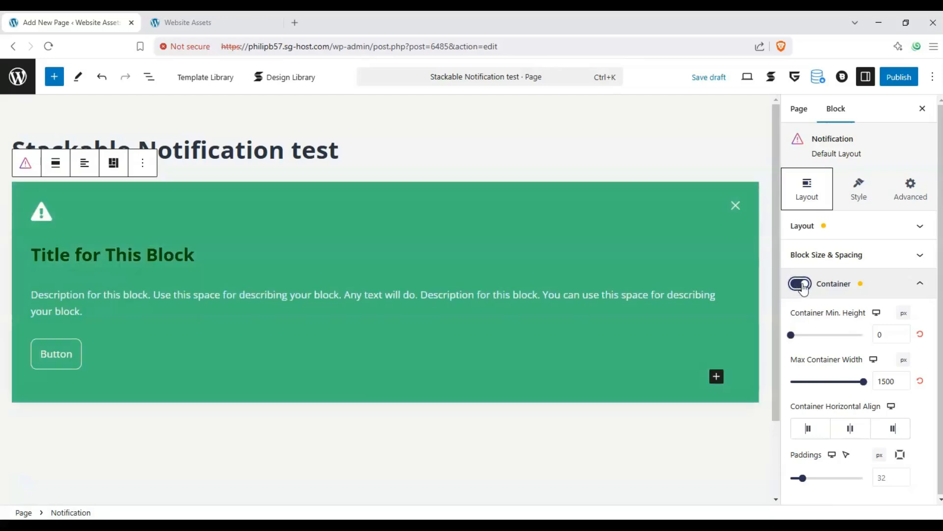
Step: Try the Error, Warning, Information and Success notification types in the notification's general style settings
left_click(874, 284)
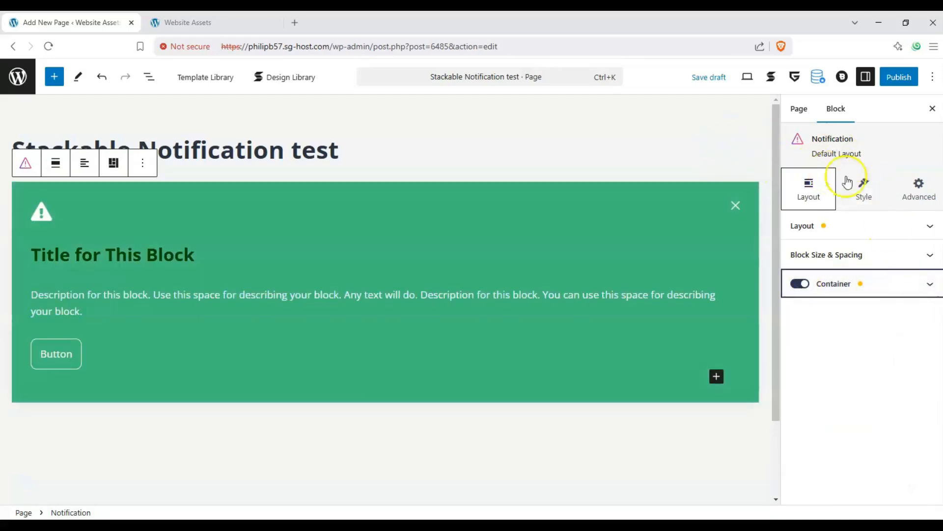
left_click(868, 189)
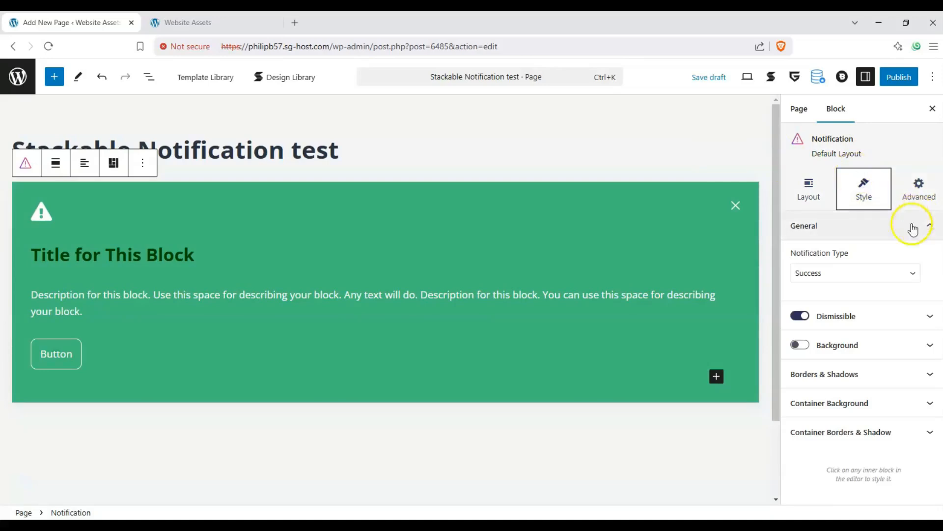
left_click(887, 275)
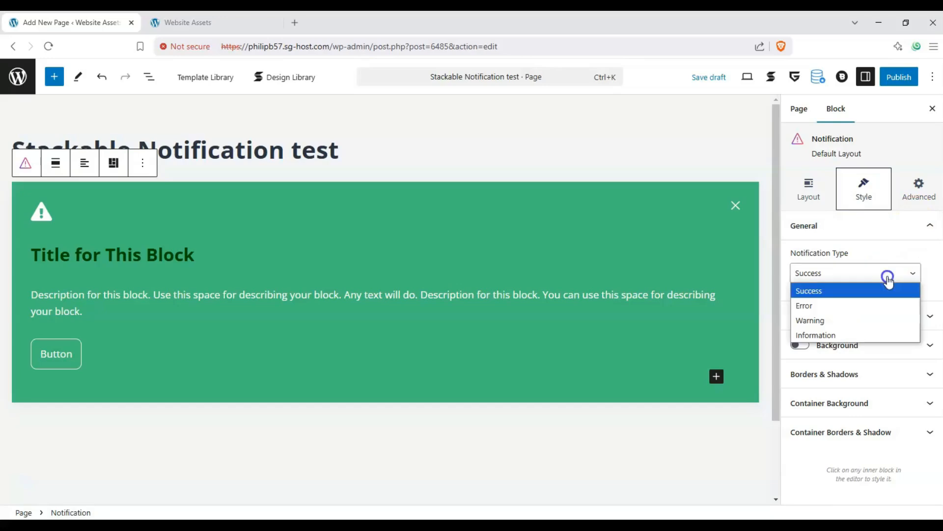
left_click(838, 305)
left_click(843, 273)
left_click(837, 319)
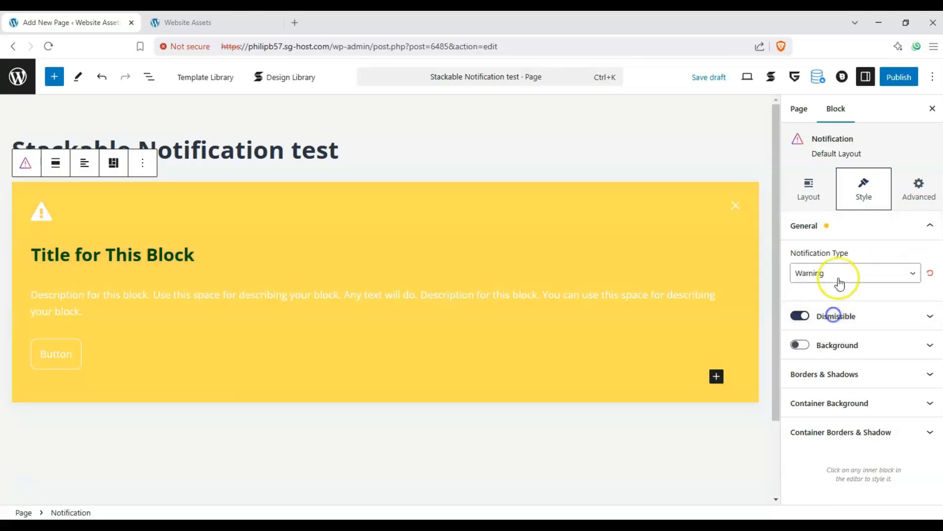
left_click(840, 273)
left_click(831, 335)
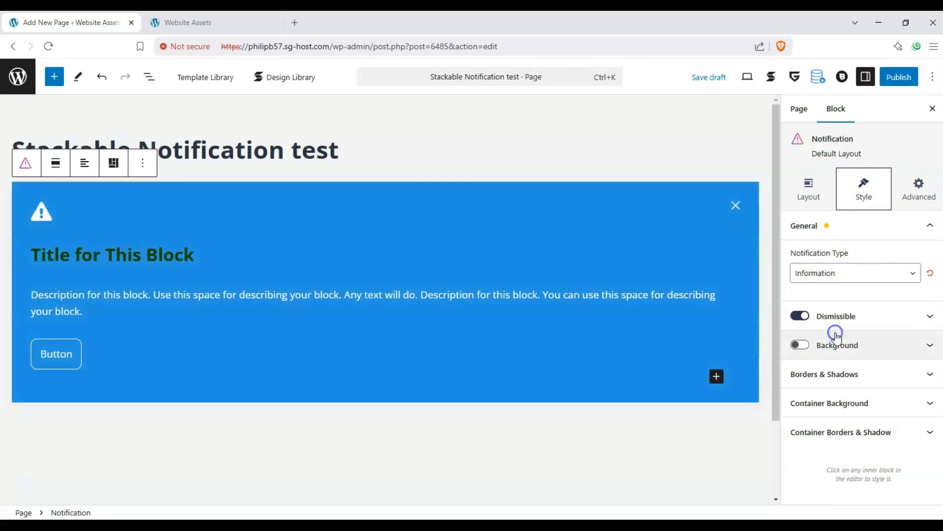
left_click(844, 274)
left_click(841, 291)
Step: Compare the Error and Warning notification types and set the notification to Error
left_click(841, 274)
left_click(843, 305)
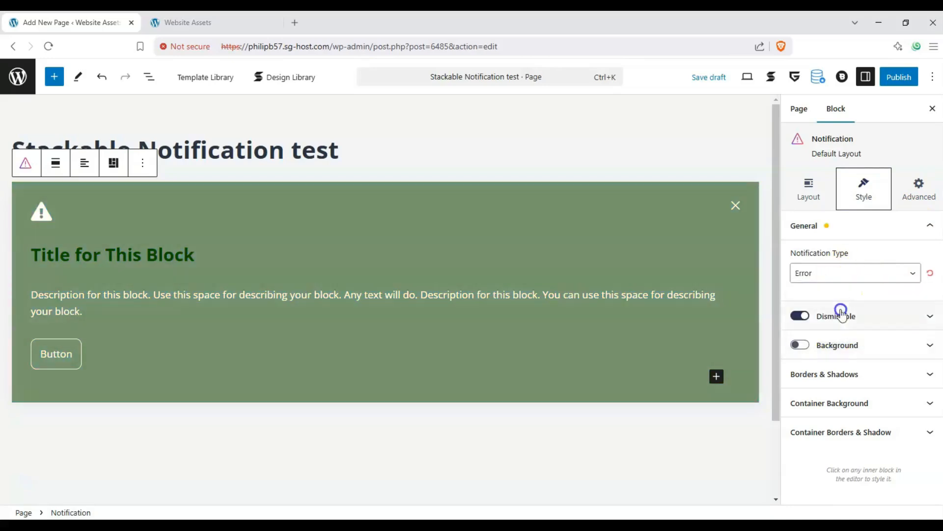
left_click(844, 274)
left_click(835, 319)
left_click(839, 280)
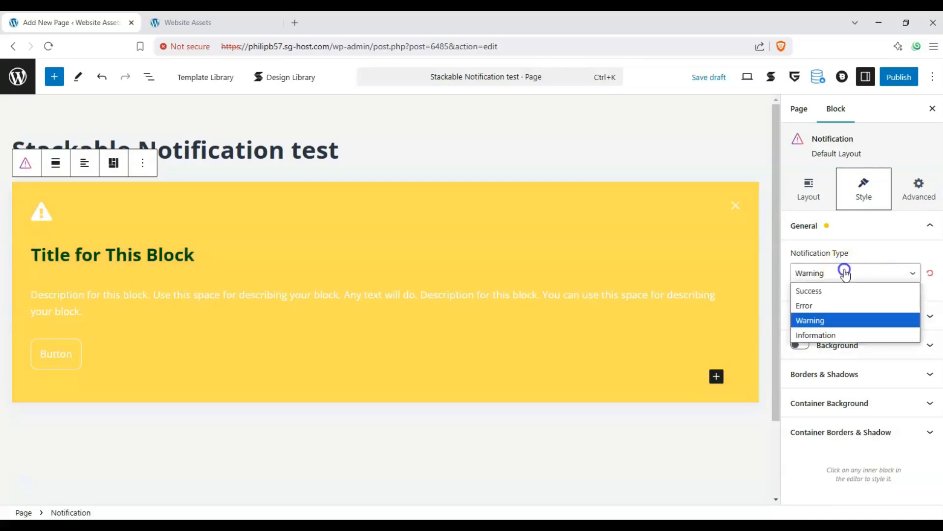
left_click(841, 304)
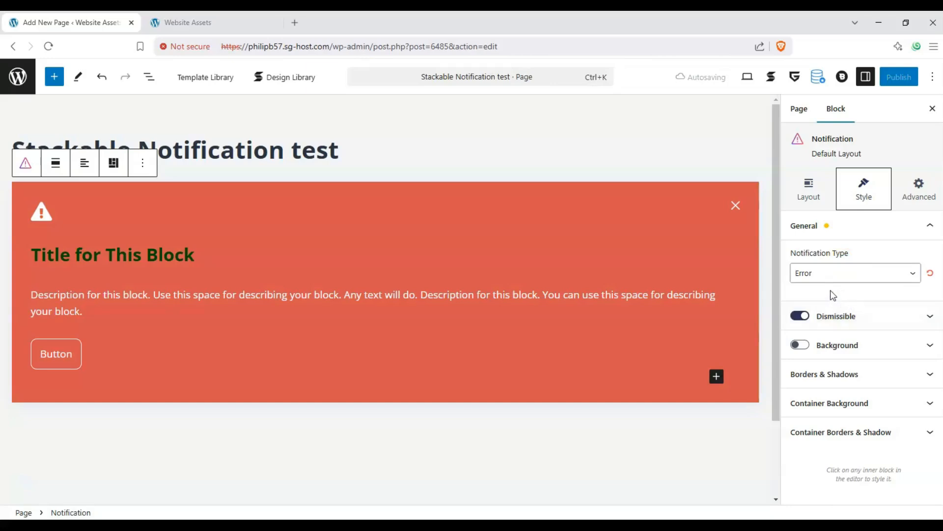
left_click(929, 226)
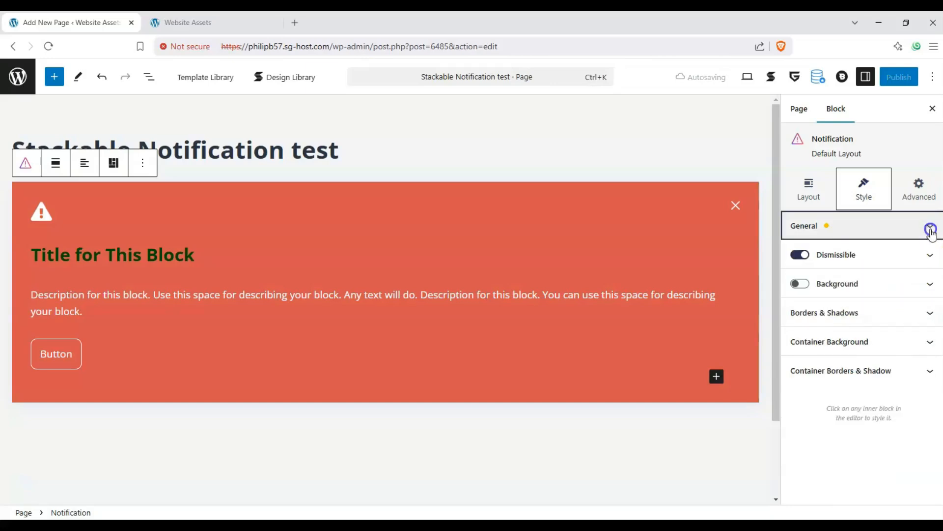
Step: Toggle the notification's Dismissible option off and on several times, leaving it enabled
left_click(930, 255)
left_click(804, 256)
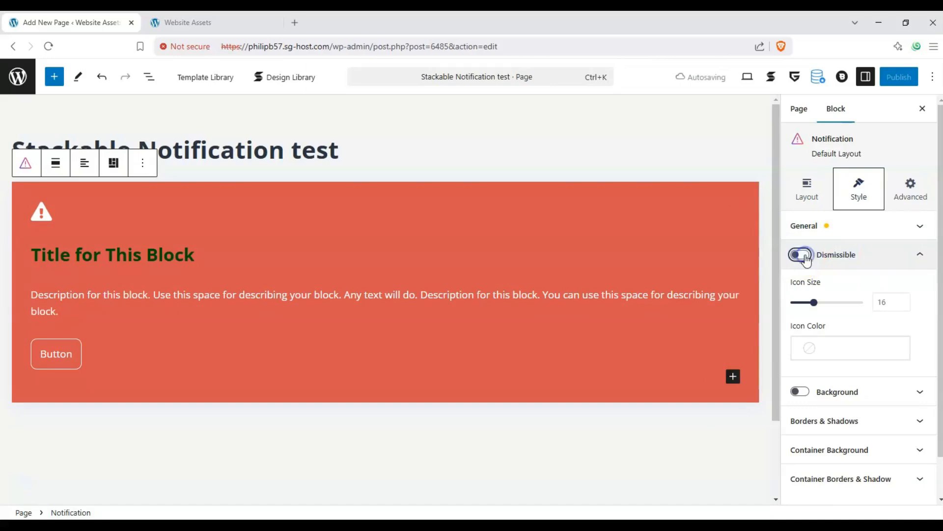
left_click(804, 256)
left_click(801, 255)
left_click(801, 255)
left_click(803, 258)
left_click(801, 255)
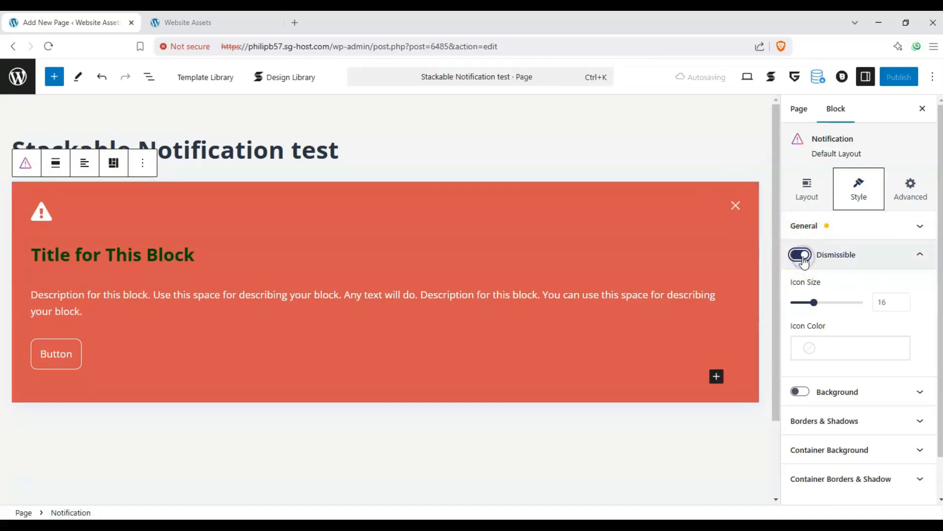
left_click(801, 255)
left_click(801, 255)
left_click(736, 206)
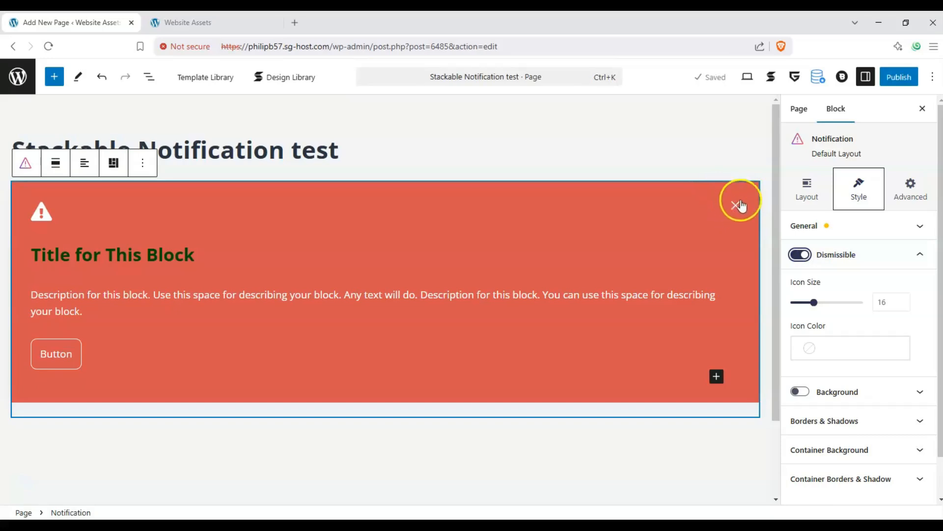
Step: Set the dismiss icon's size to 32 and its color to Palette Color 4
left_click_drag(814, 302, 837, 302)
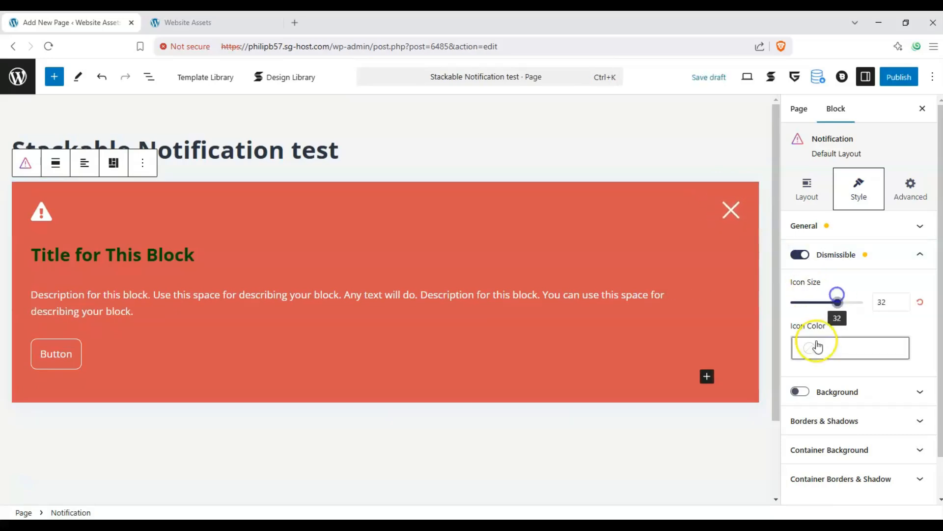
left_click(801, 347)
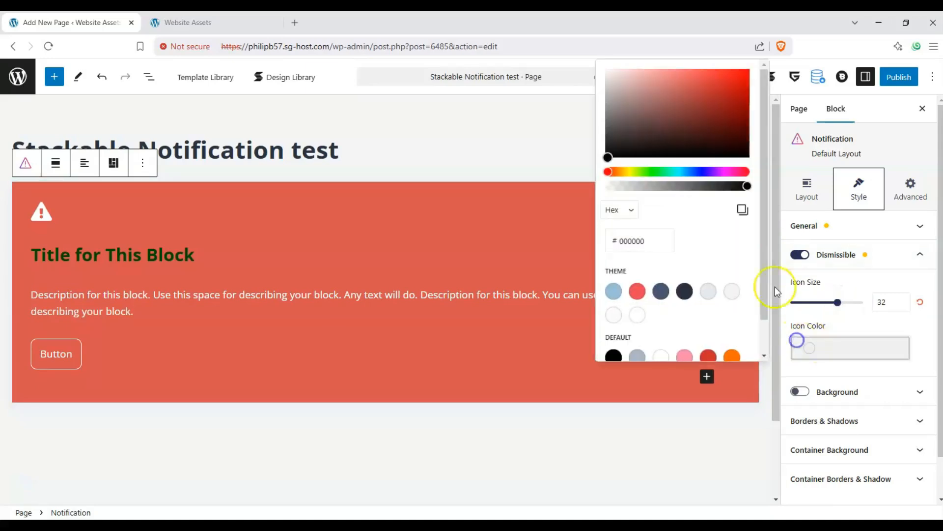
left_click(685, 290)
left_click(885, 321)
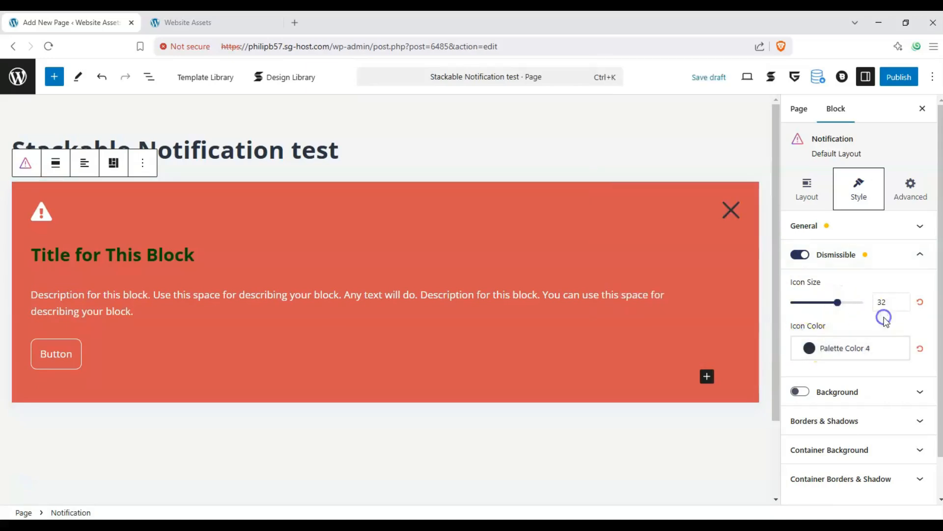
left_click(917, 257)
Step: Enable the notification block's background and set its color to Luminous vivid orange
left_click(799, 285)
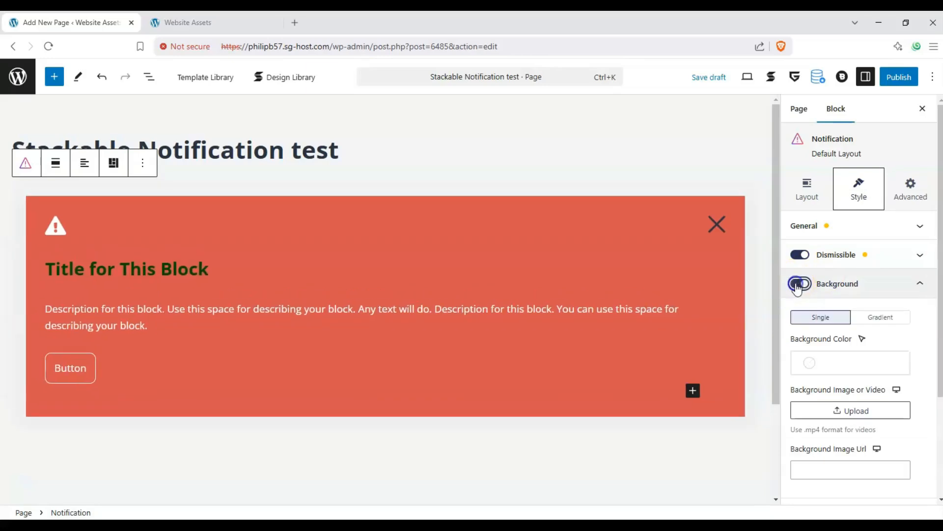
left_click(834, 366)
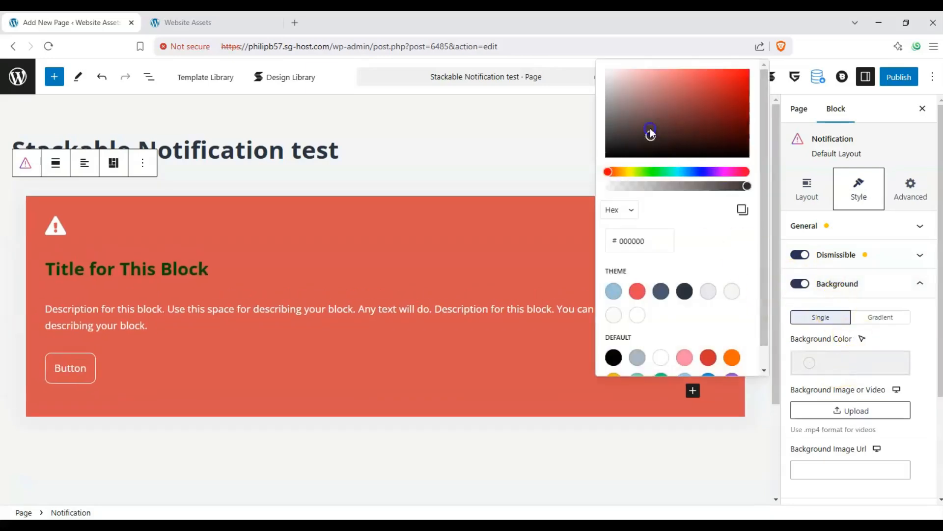
left_click_drag(650, 132, 630, 96)
left_click(732, 358)
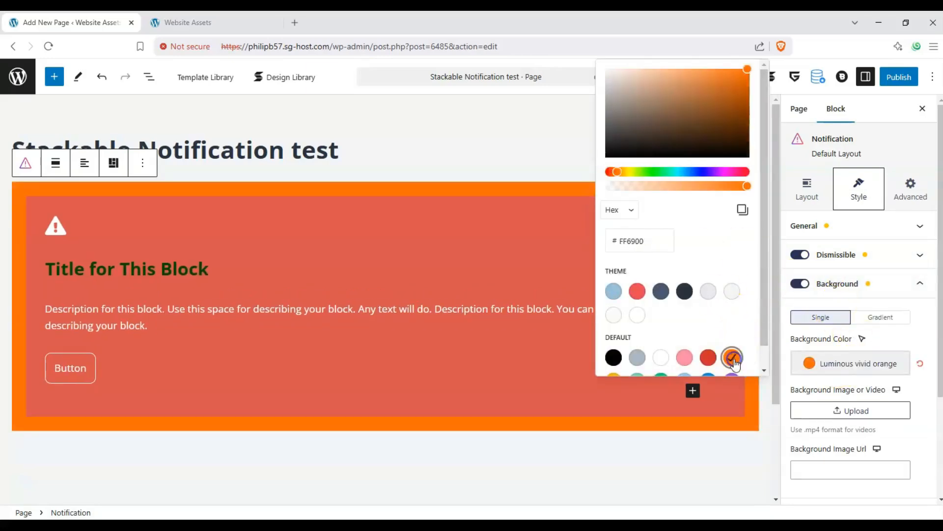
left_click(913, 338)
left_click(920, 285)
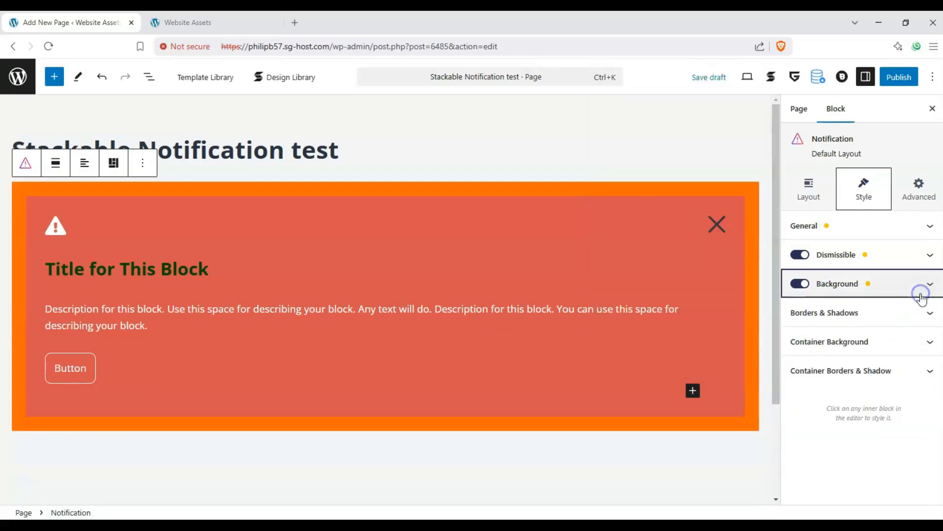
Step: Give the notification block a solid border
left_click(920, 317)
left_click(837, 357)
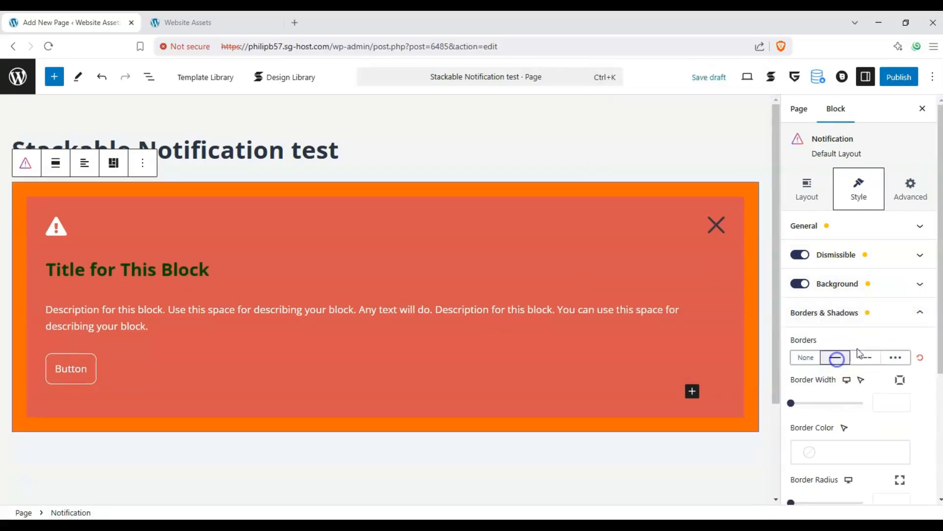
left_click(912, 308)
Step: Check the container background settings and set the container's border radius to 44
left_click(920, 343)
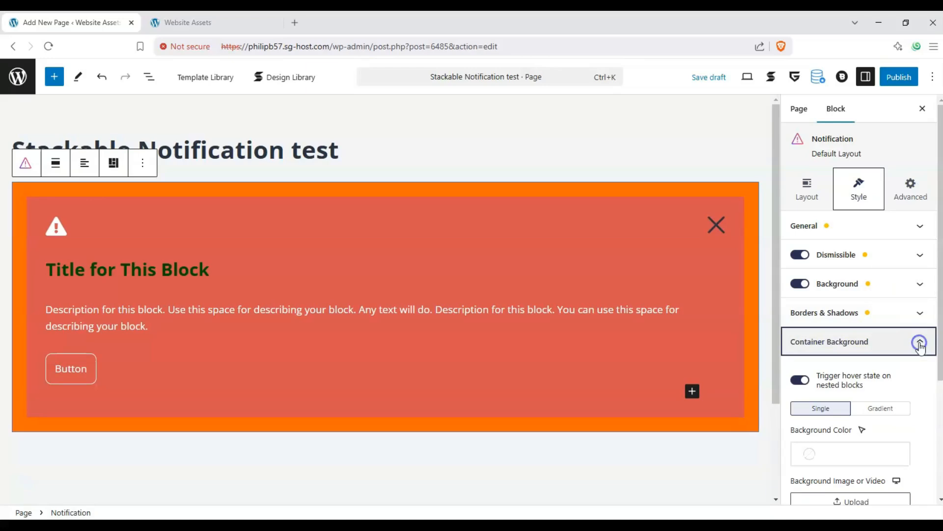
left_click(920, 343)
left_click(921, 372)
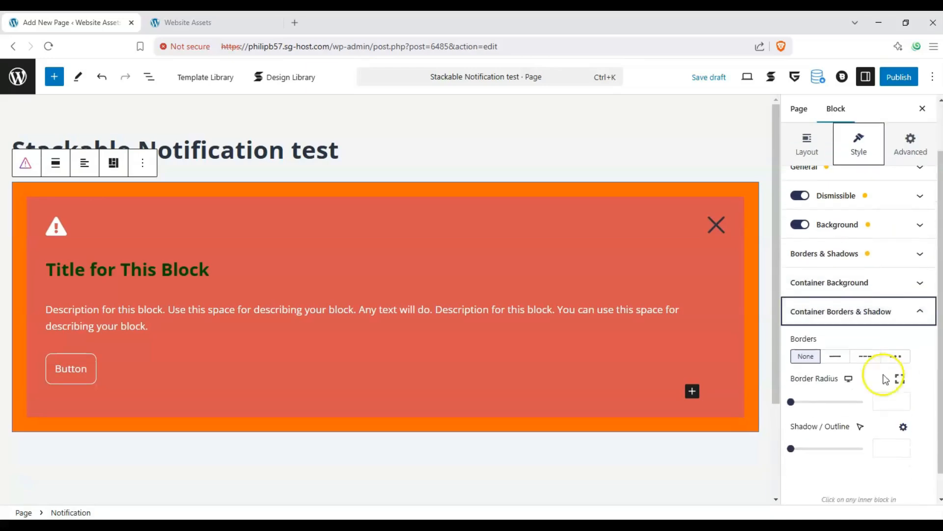
left_click_drag(801, 406, 853, 404)
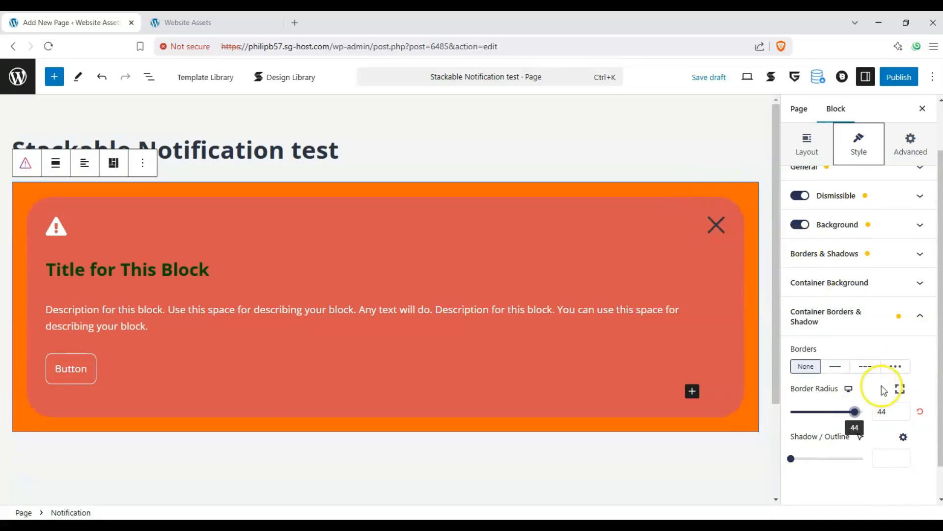
left_click(901, 315)
Step: Show the notification block's advanced link settings
left_click(910, 188)
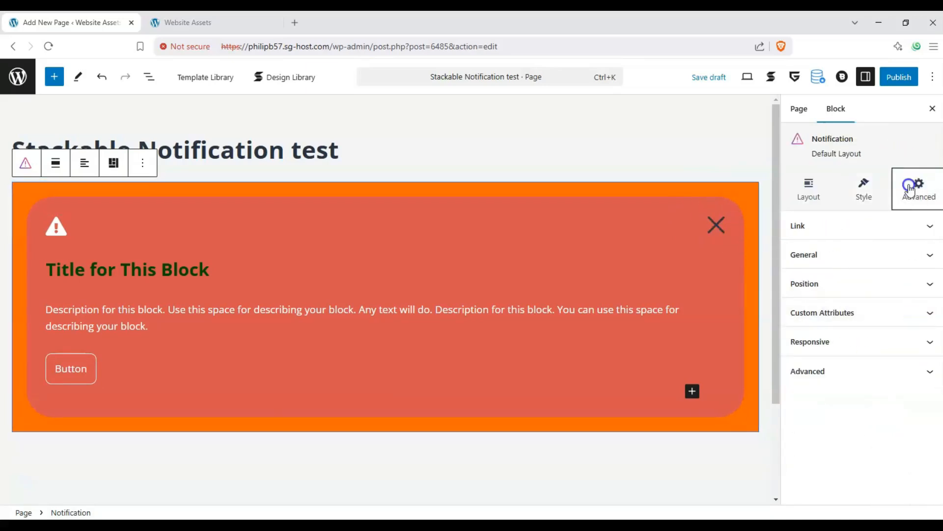
left_click(928, 231)
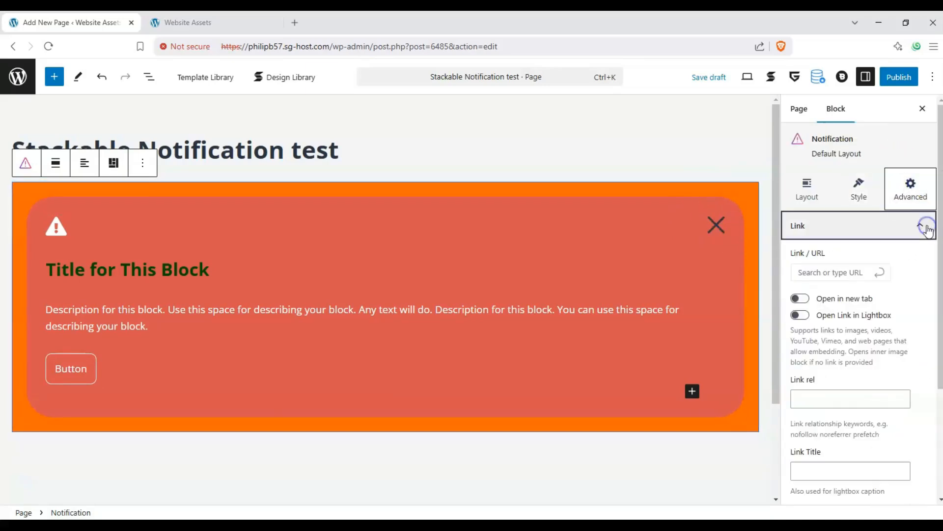
Step: Try a 95 px spacing below the notification icon and undo it
left_click_drag(622, 240, 676, 282)
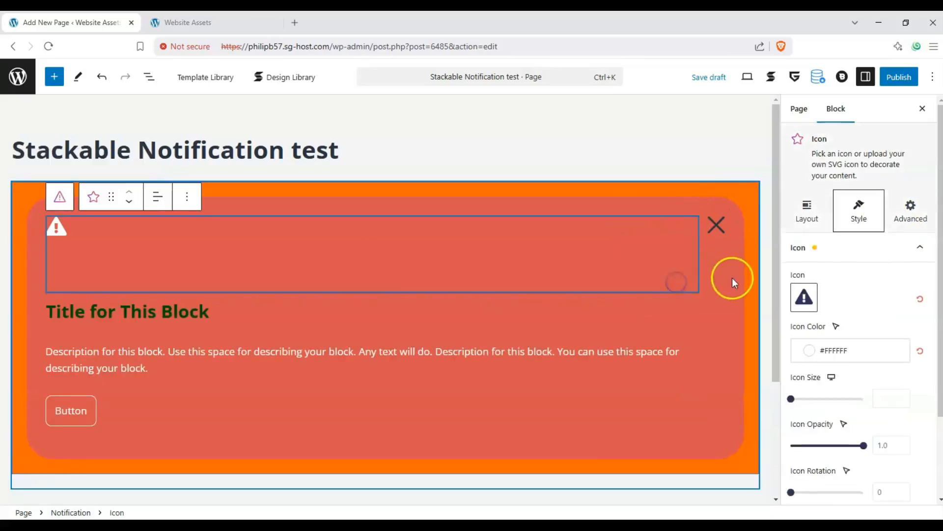
left_click(732, 279)
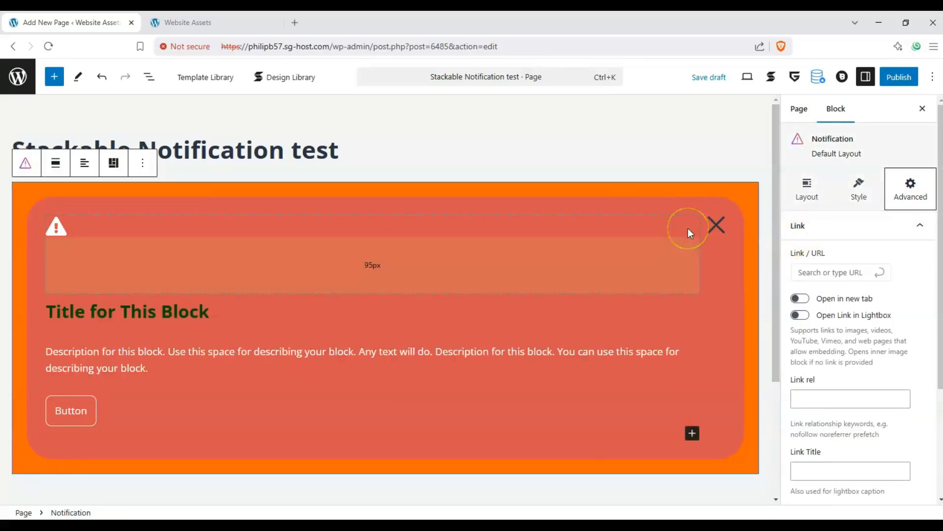
key("ctrl+z")
Step: Review the notification's advanced General, Position, Custom Attributes, Responsive and Advanced settings, including device visibility, HTML anchor and CSS classes
left_click(908, 225)
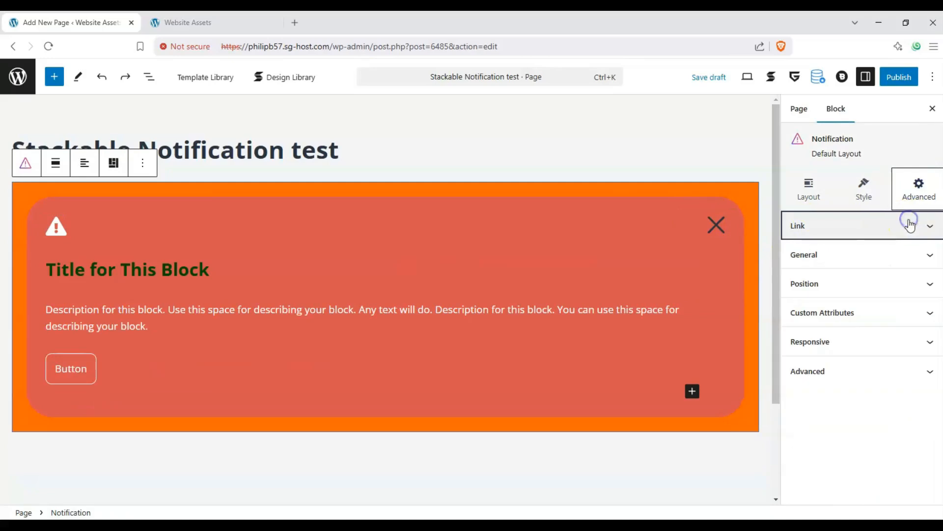
left_click(928, 253)
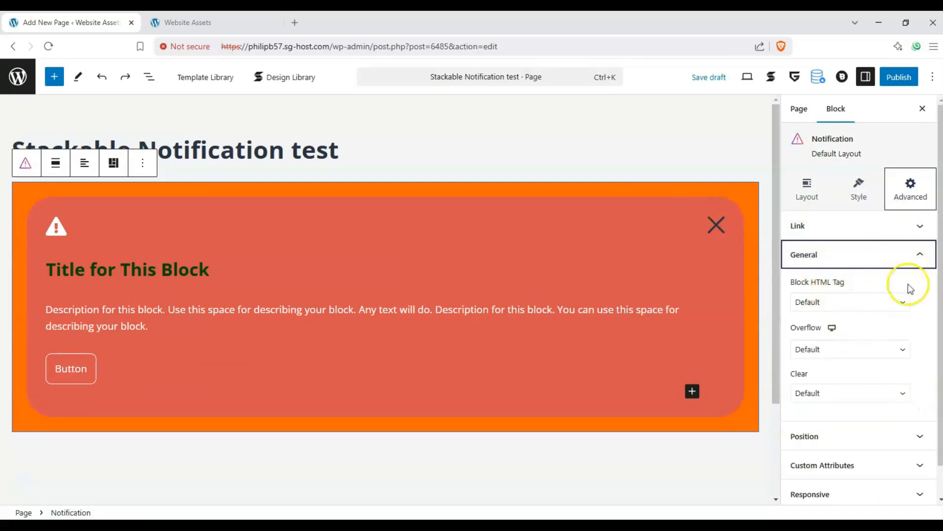
left_click(908, 256)
left_click(899, 290)
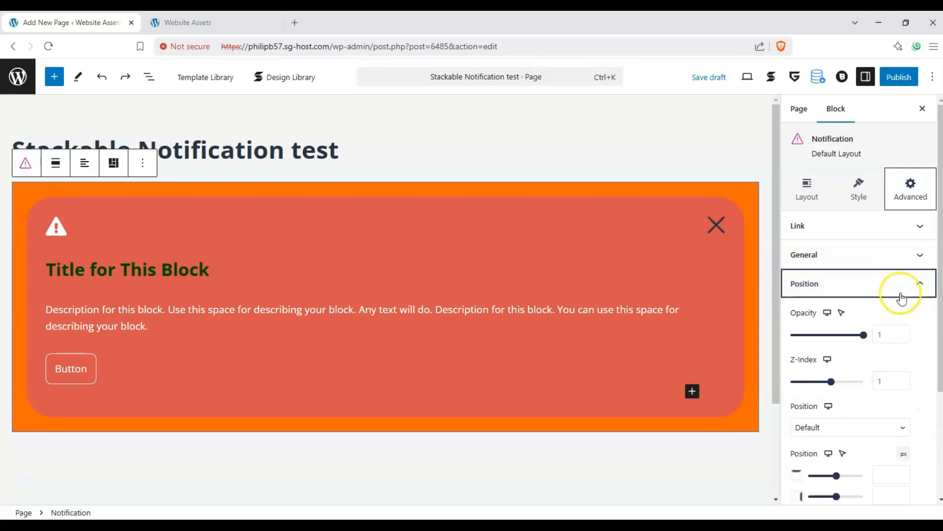
left_click(899, 290)
left_click(897, 312)
left_click(897, 313)
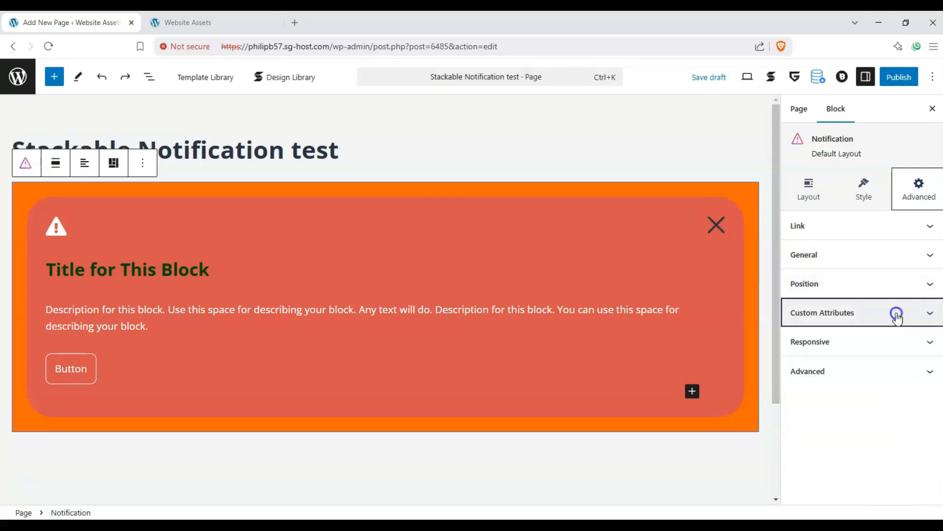
left_click(884, 345)
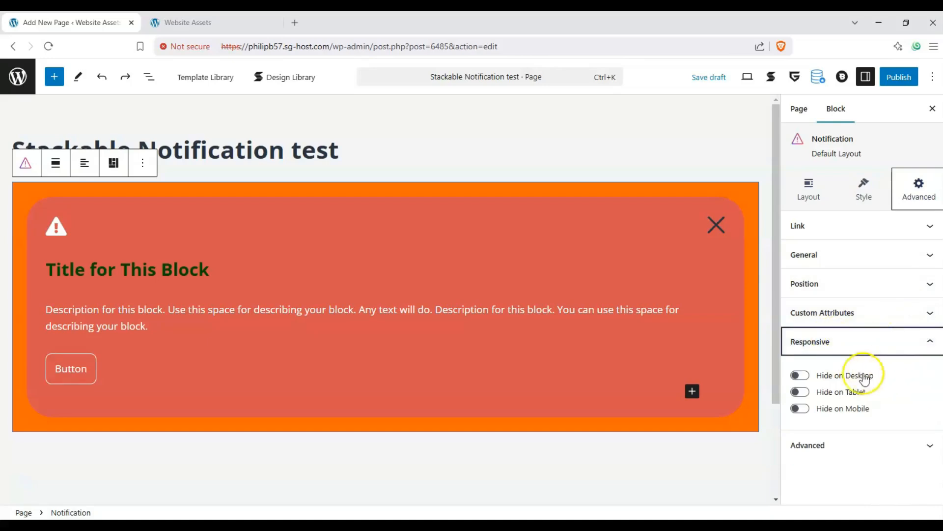
left_click(895, 347)
left_click(879, 371)
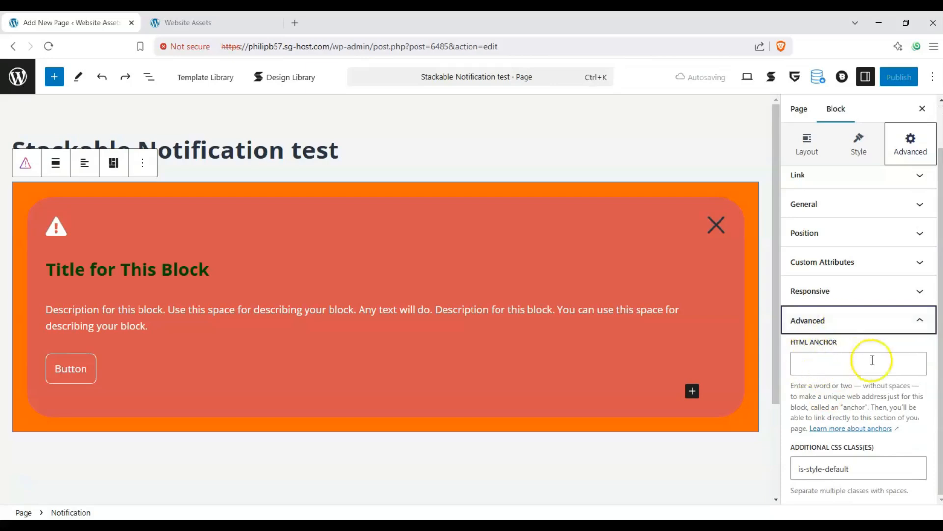
left_click(873, 320)
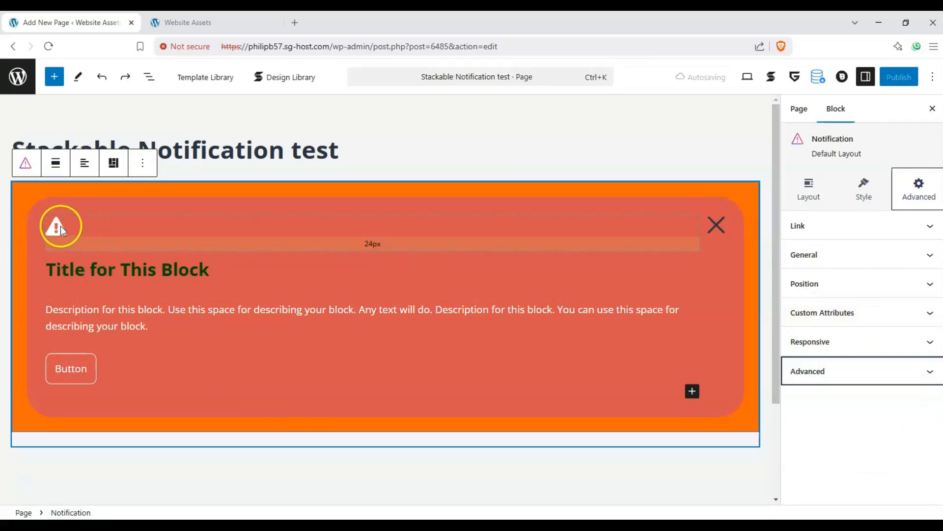
Step: Replace the notification's warning icon with the skull and crossbones found by searching "warning", and set its size to 68 and rotation to 12
left_click(61, 226)
left_click(58, 226)
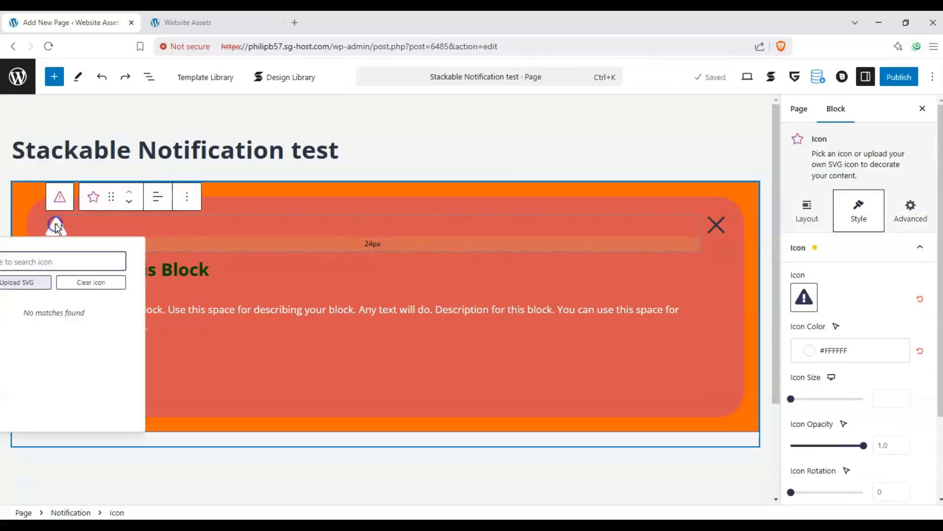
left_click(58, 227)
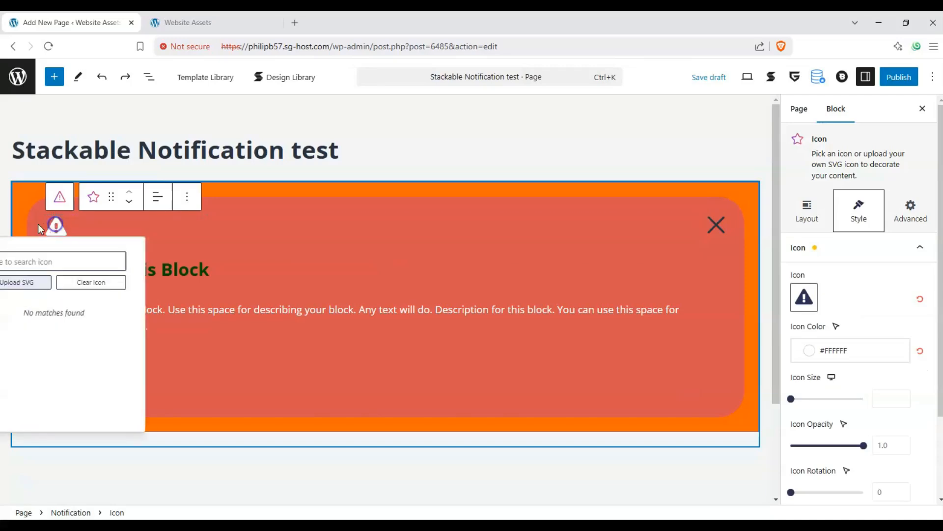
left_click(37, 223)
left_click(56, 226)
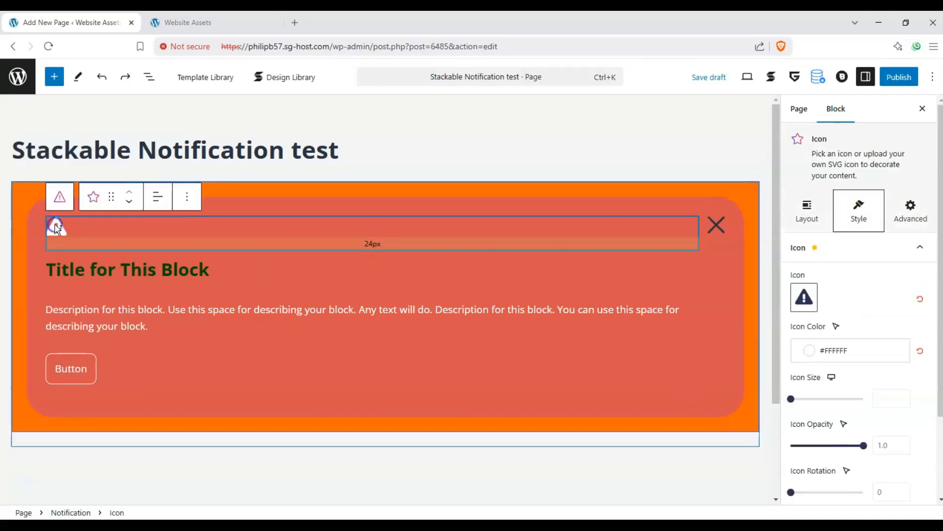
left_click(803, 296)
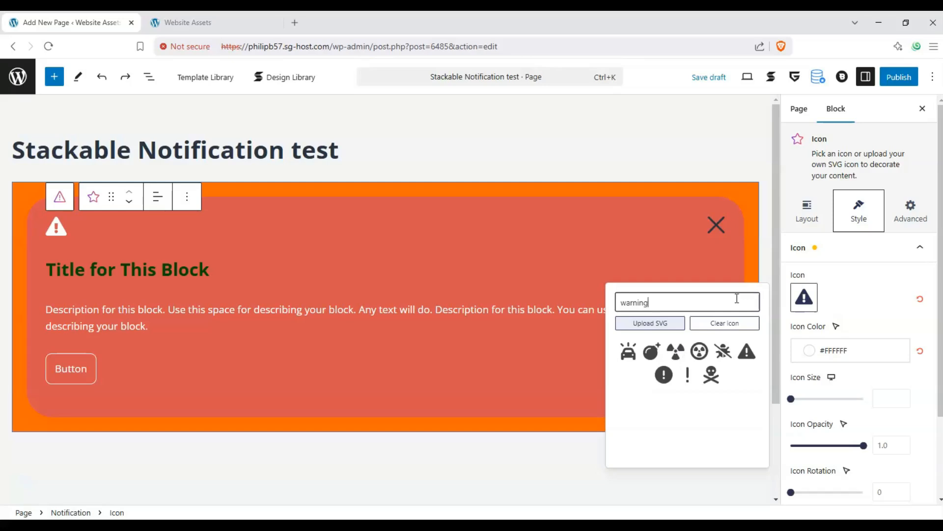
left_click(711, 374)
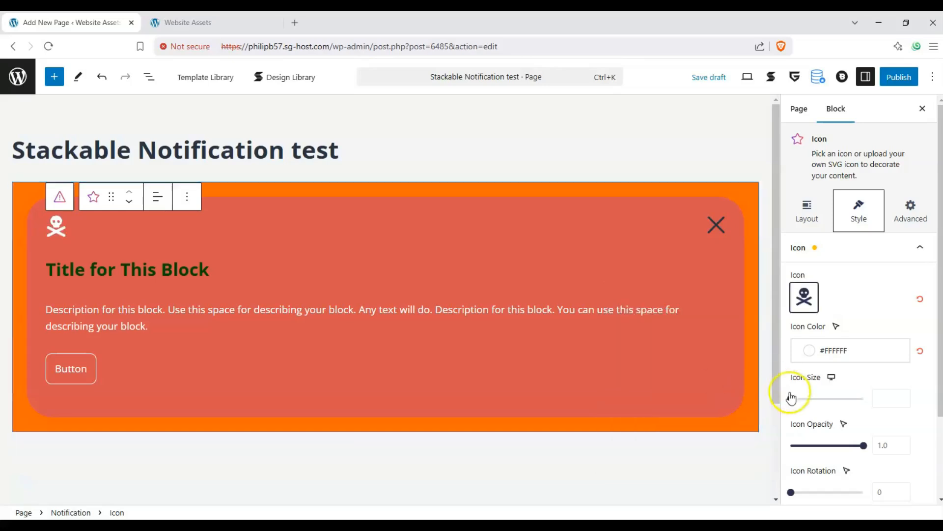
mouse_move(791, 399)
left_mouse_down()
mouse_move(841, 398)
mouse_move(792, 415)
left_mouse_up()
Step: Give the icon shape Palette Color 3, a padding of 0 and a border radius of 100
scroll(835, 422, "down", 2)
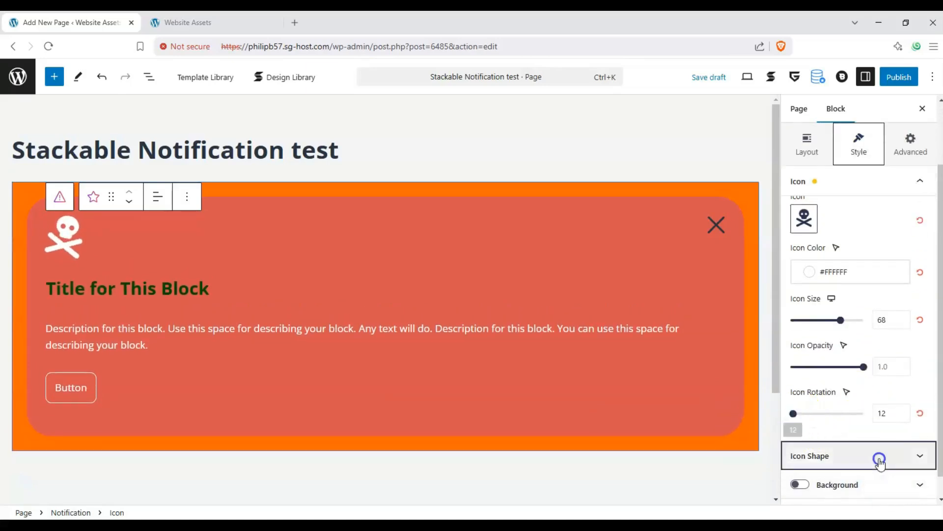
left_click(878, 455)
left_click(825, 263)
left_click(727, 266)
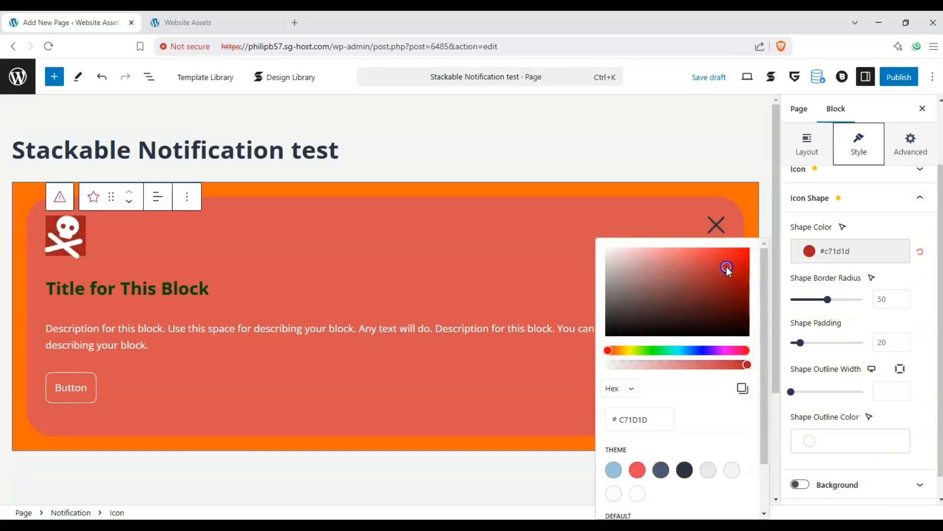
left_click(661, 470)
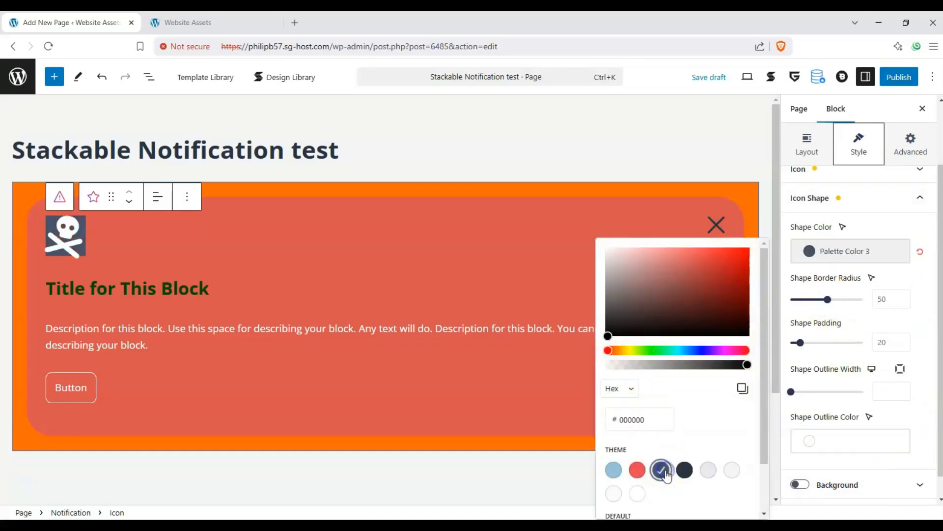
mouse_move(800, 343)
left_mouse_down()
mouse_move(834, 344)
mouse_move(785, 341)
left_mouse_up()
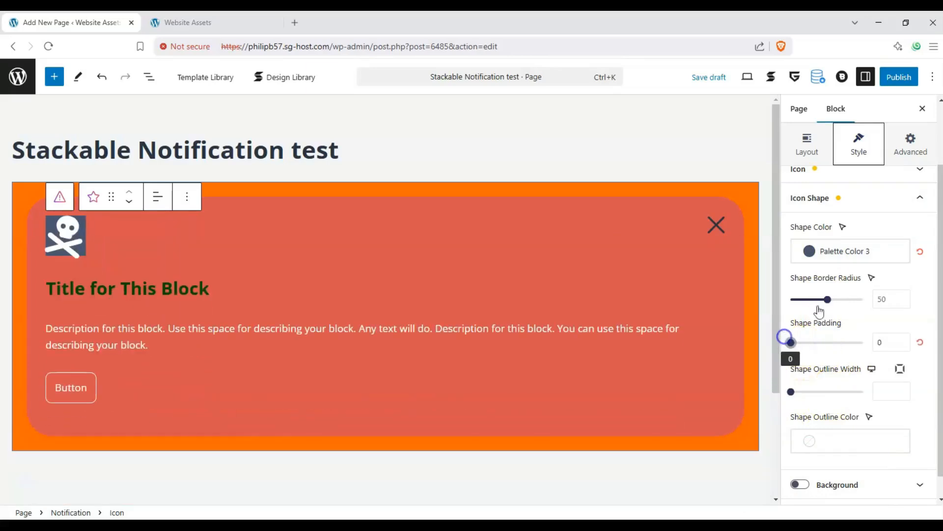
left_click_drag(827, 299, 905, 294)
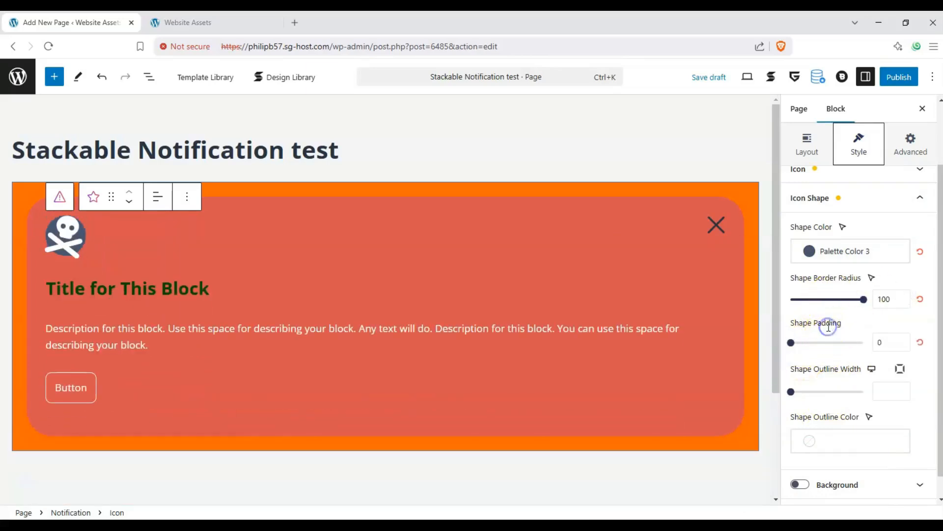
scroll(828, 326, "down", 1)
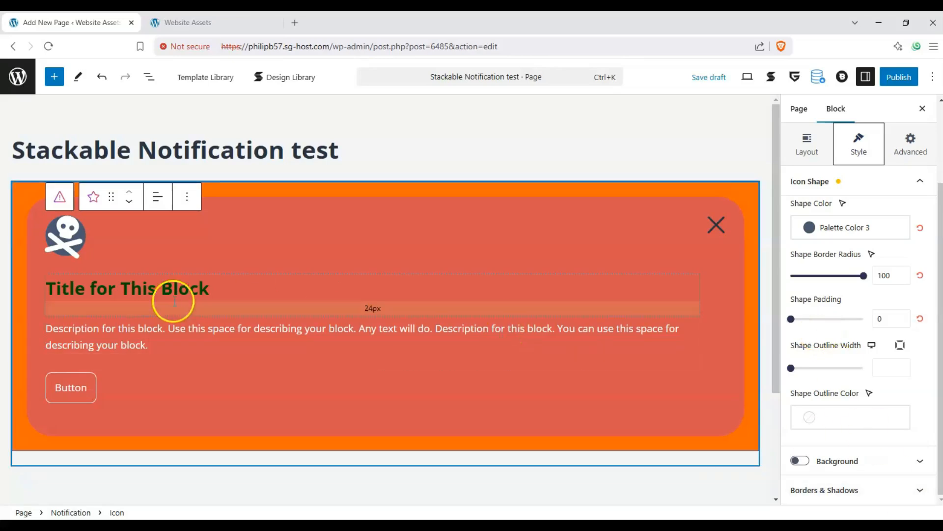
Step: Replace the notification's title text with "Warning!!!"
triple_click(215, 287)
type("Warning")
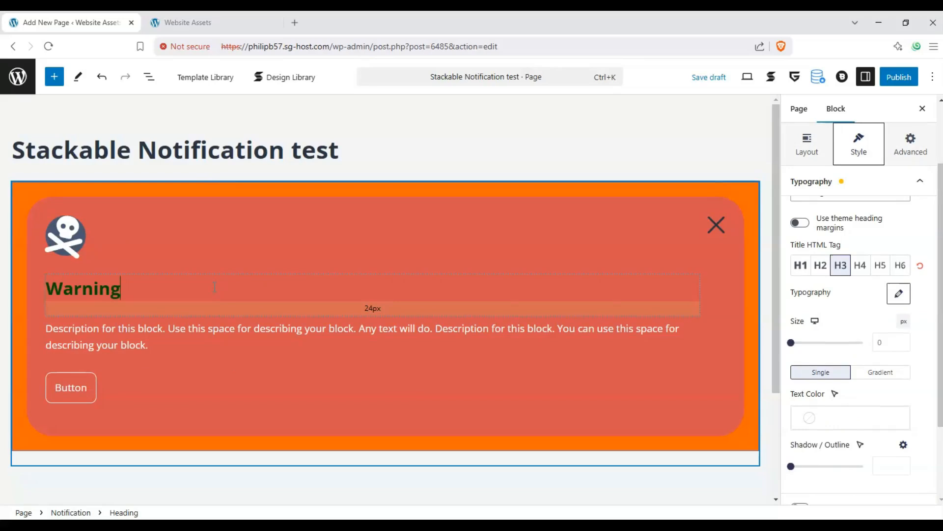
type("!!!")
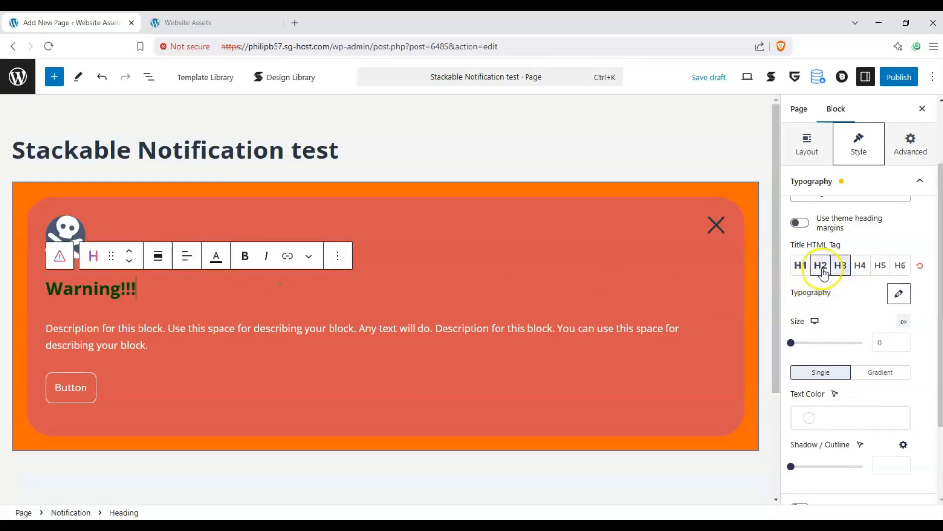
Step: Keep the notification heading at H3, set its font size to 49 px and choose a different font family
left_click(821, 266)
left_click(840, 265)
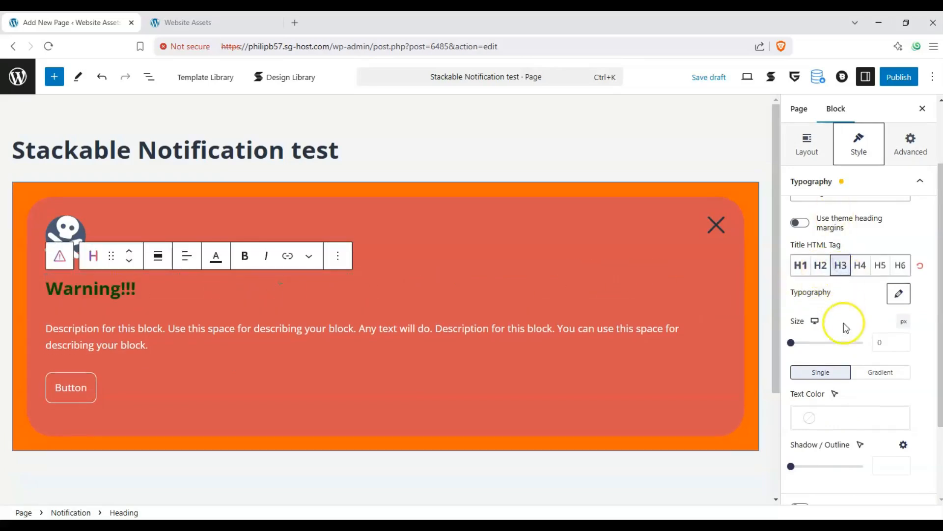
left_click(806, 342)
left_click_drag(809, 347, 816, 343)
left_click(897, 293)
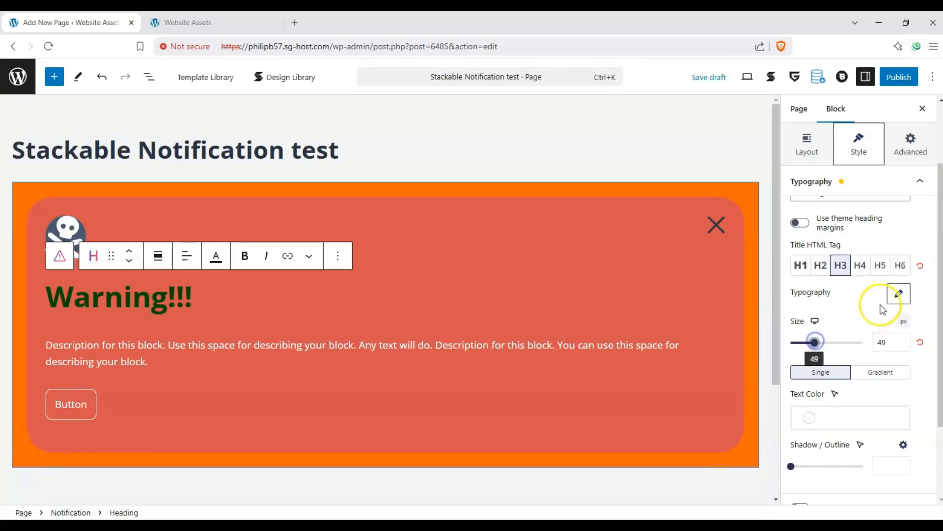
left_click(788, 108)
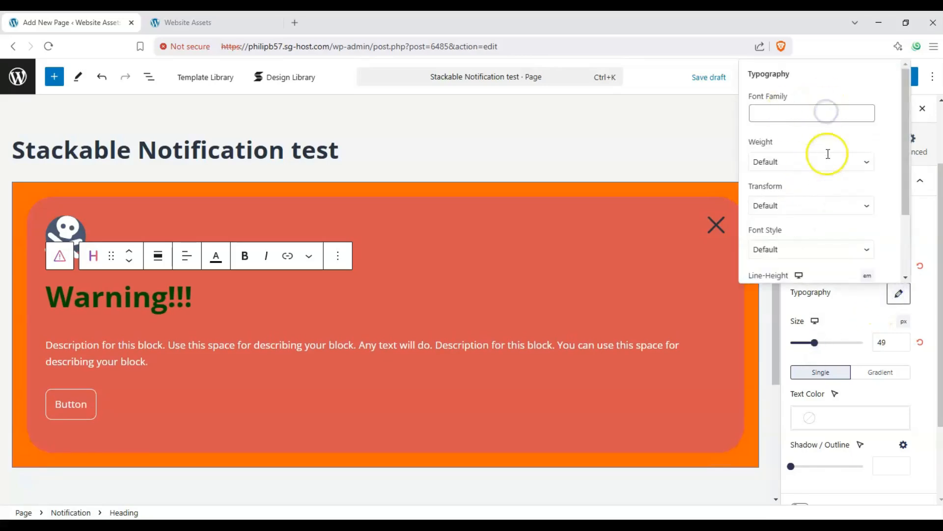
left_click(831, 116)
scroll(835, 180, "down", 15)
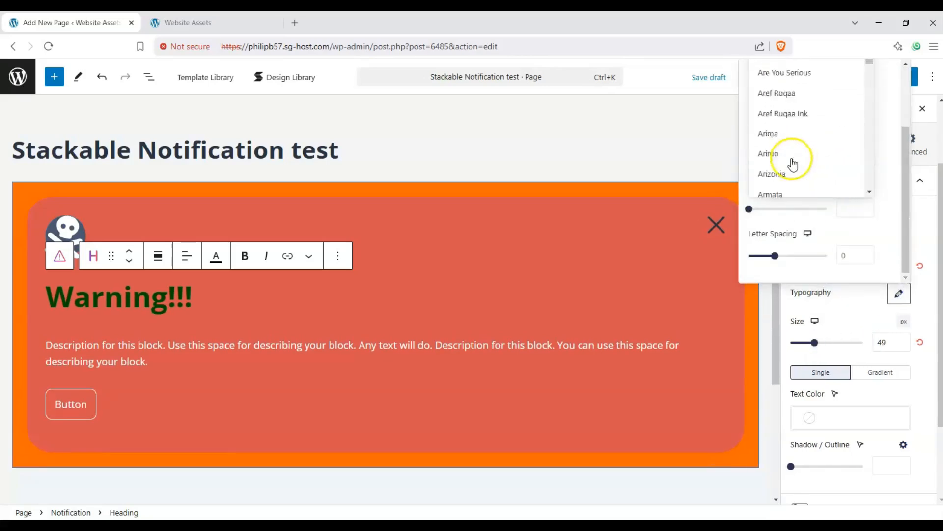
left_click(791, 161)
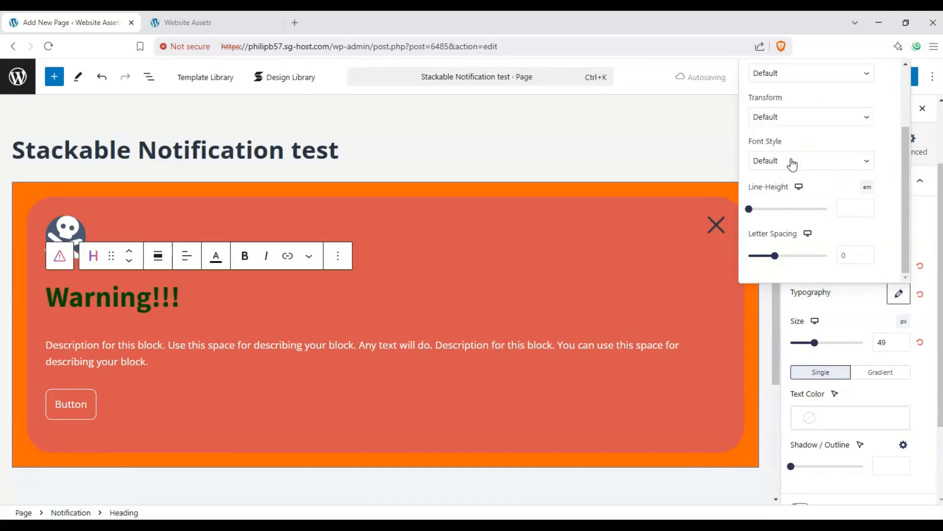
Step: Replace the notification's description with "Website Assets does not tolerate media piracy!!!"
left_click(290, 348)
triple_click(123, 348)
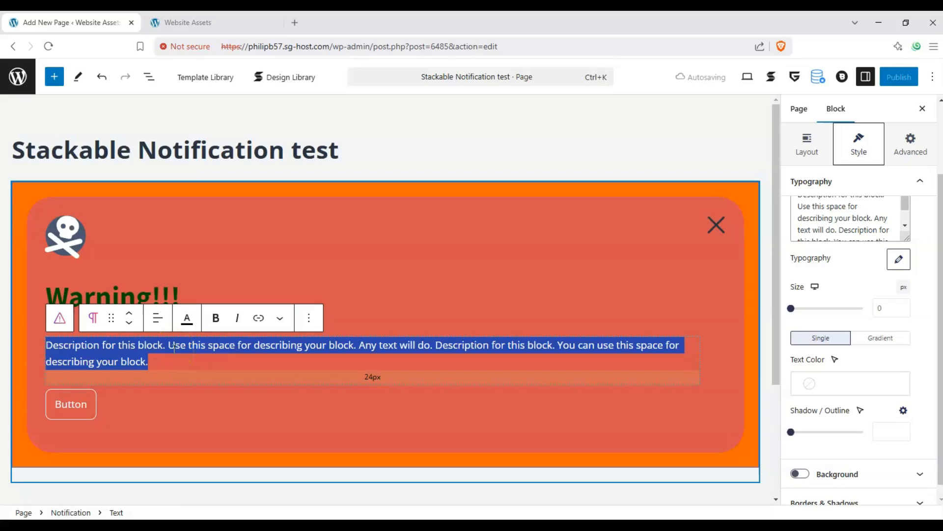
type("Website Asset")
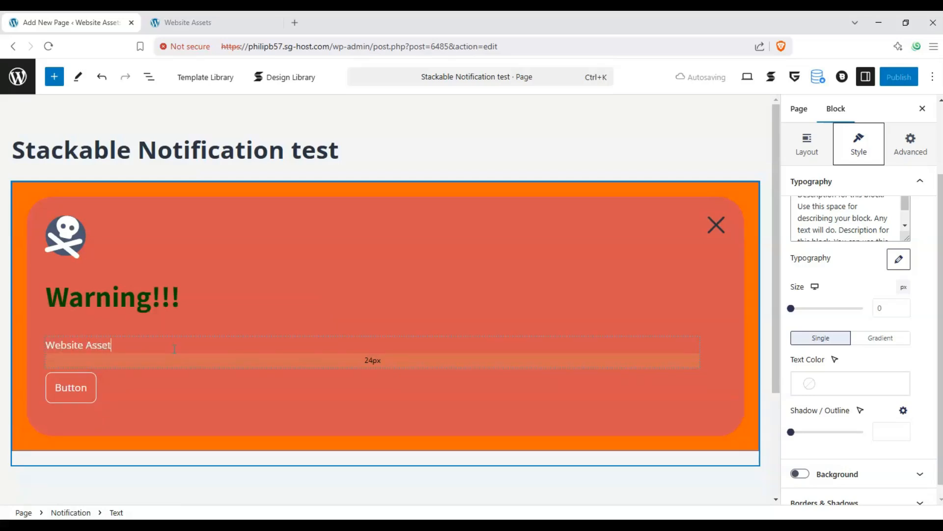
type("s does not tolerate media piracy!!!")
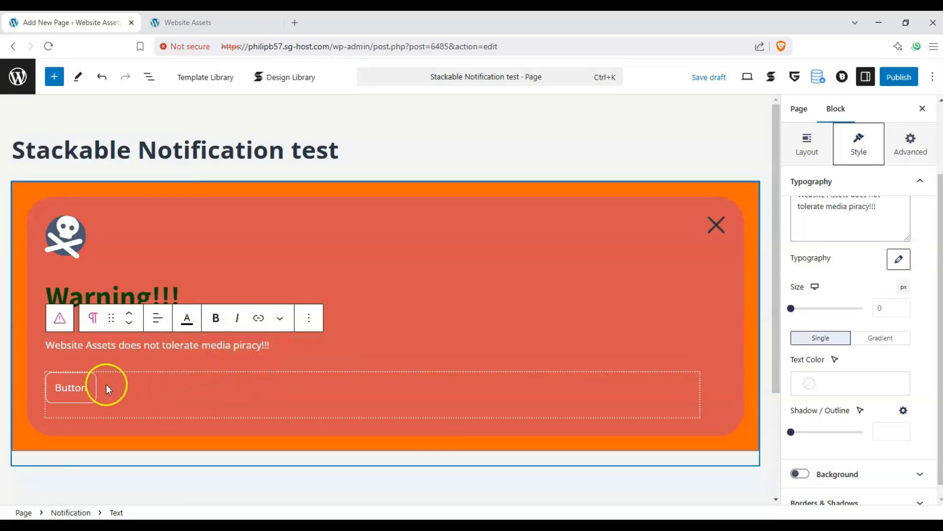
Step: Change the notification button's label to "Learn More."
left_click(87, 399)
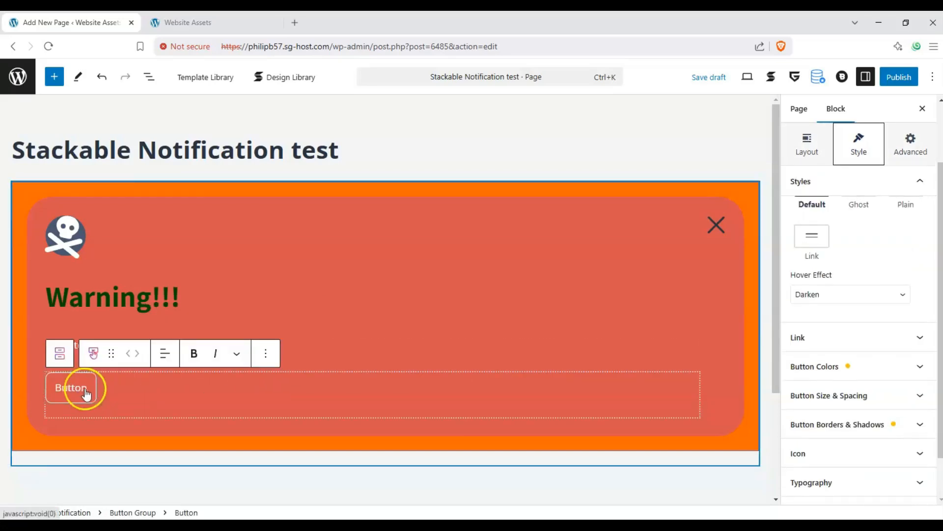
left_click_drag(87, 390, 54, 390)
type("Ela")
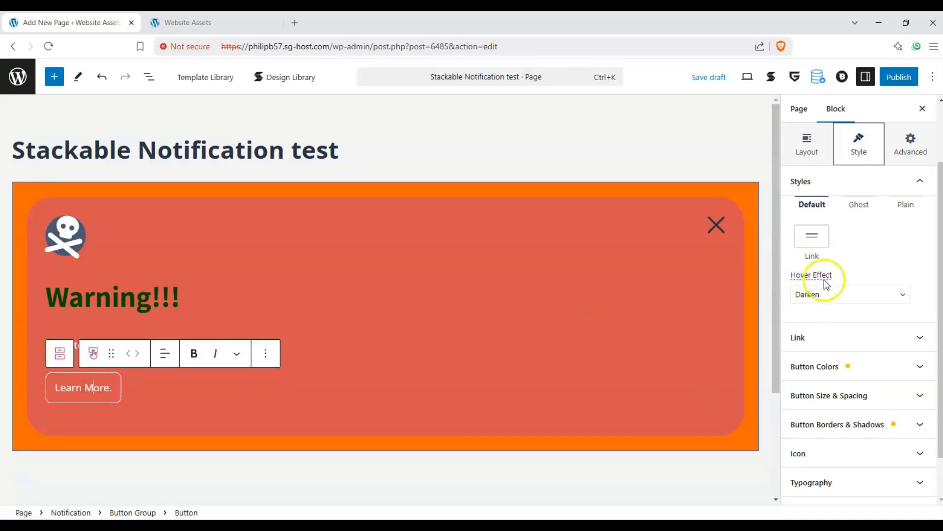
Step: Set the Learn More button's hover effect to Scale More
scroll(811, 280, "up", 2)
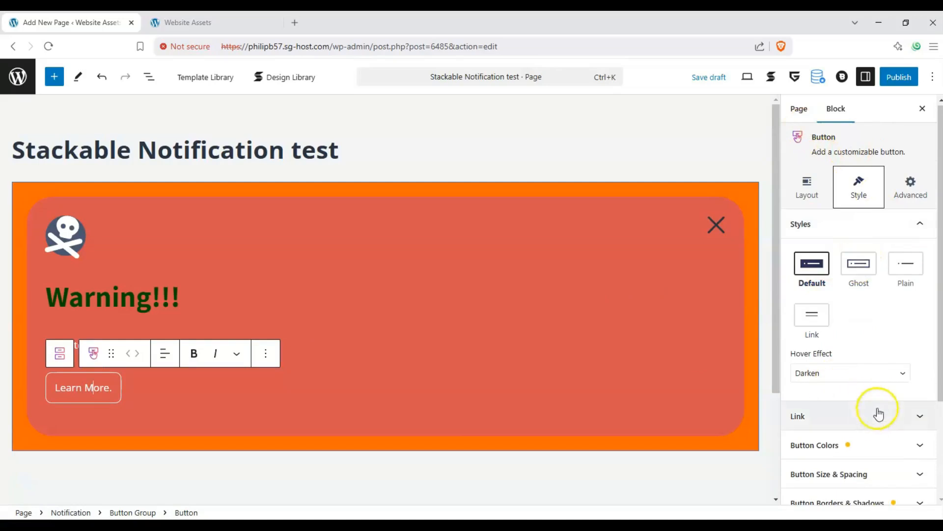
left_click(871, 373)
left_click(836, 477)
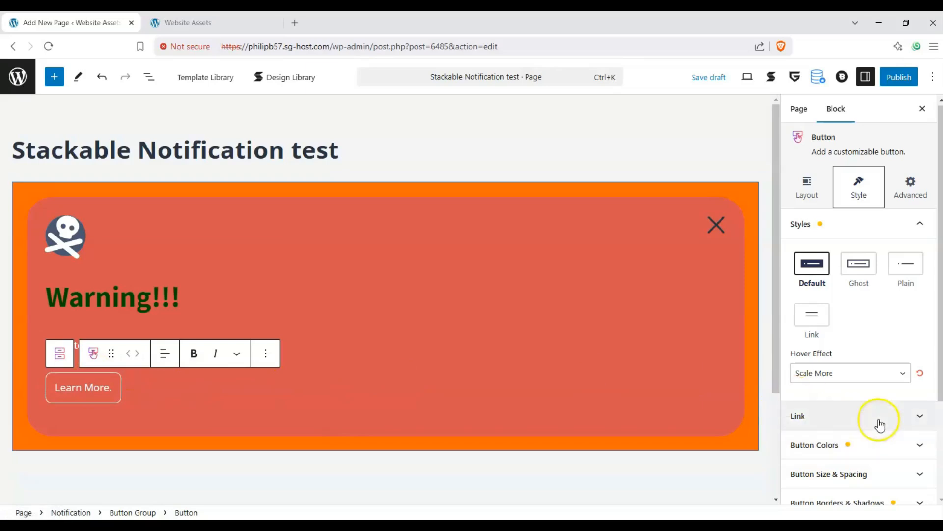
Step: Check the Learn More button's link settings and the button group's layout settings
left_click(831, 417)
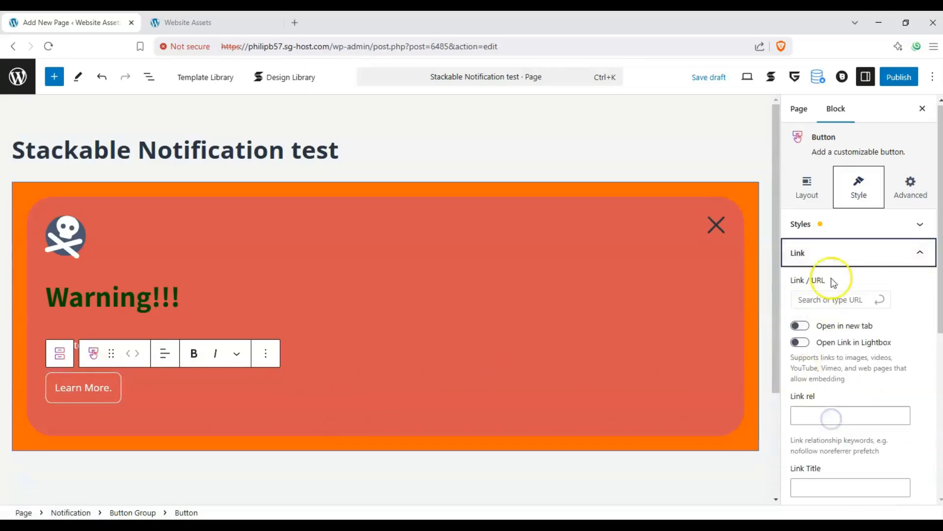
left_click(836, 261)
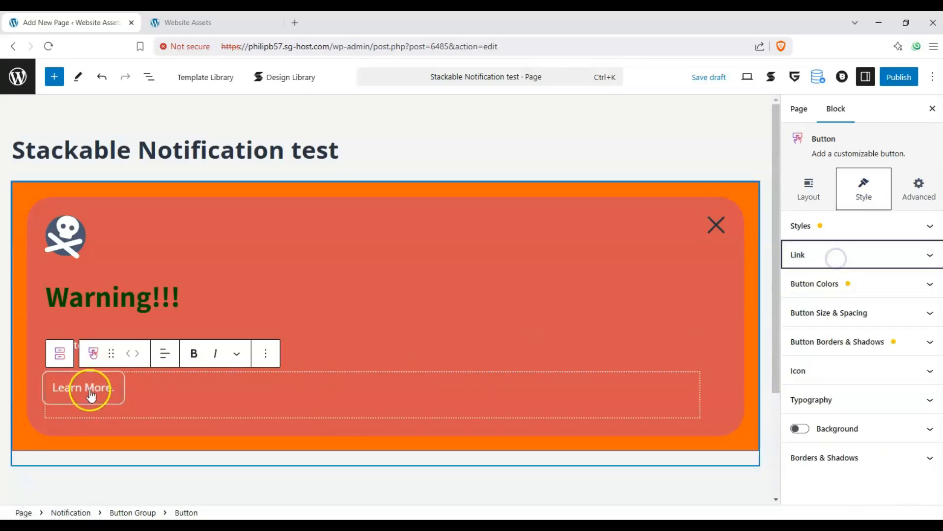
left_click(450, 323)
left_click(440, 413)
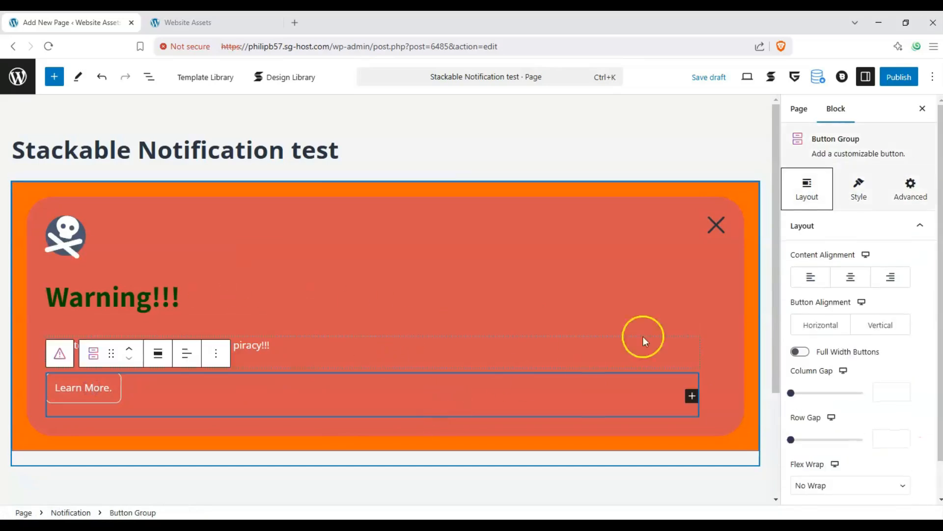
left_click(736, 363)
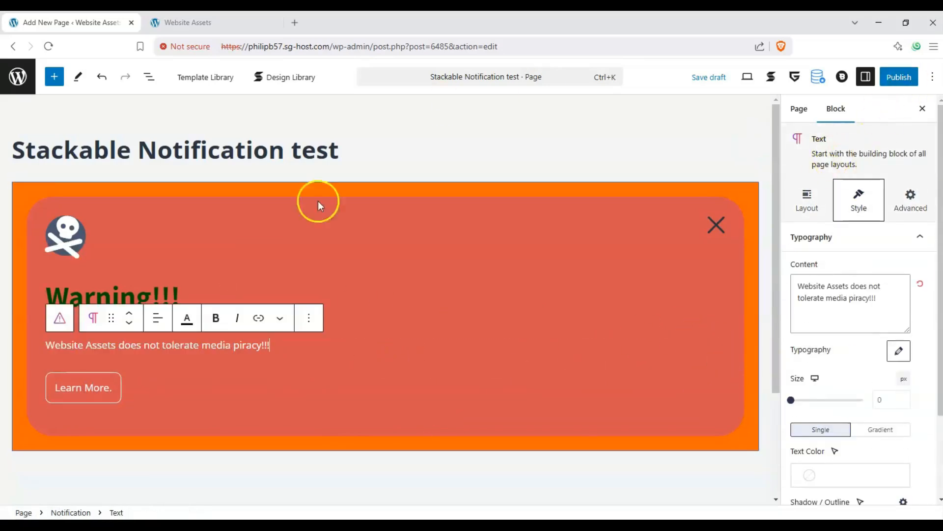
Step: Publish the Stackable Notification test page and open the live version
left_click(900, 78)
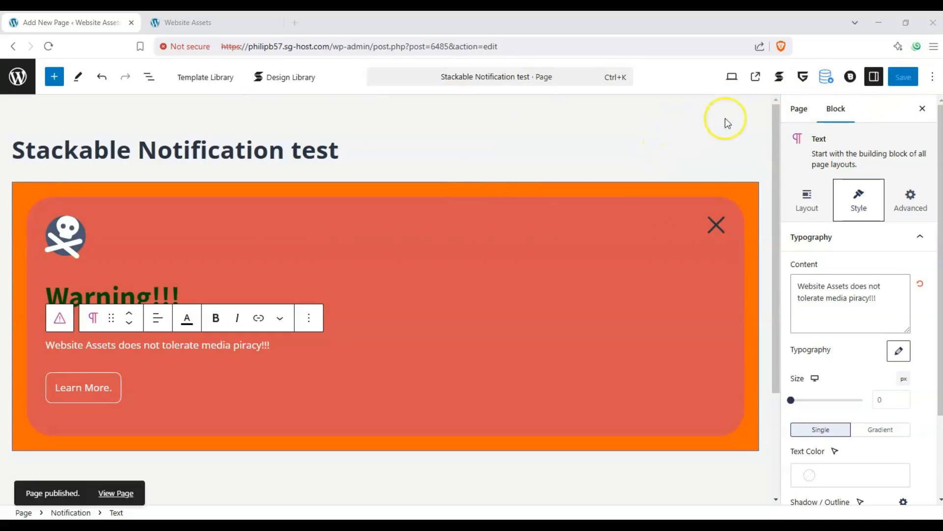
left_click(756, 77)
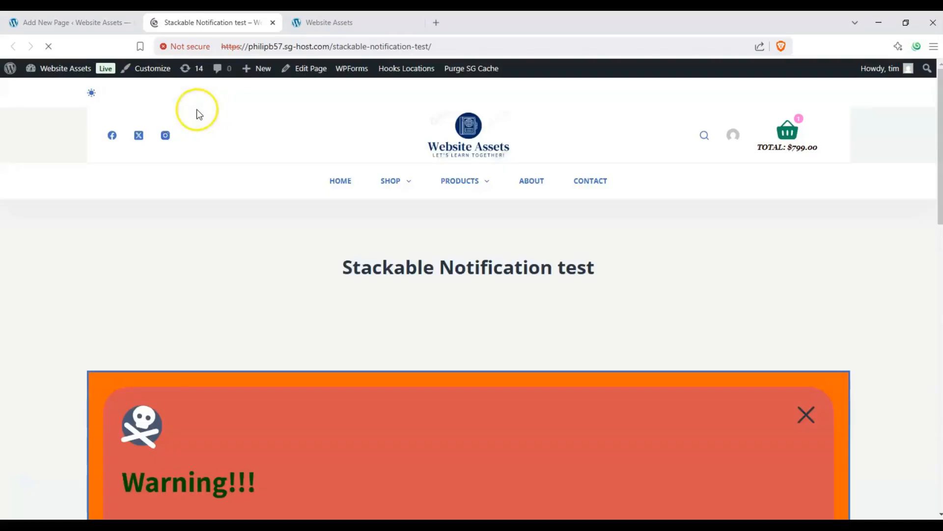
Step: Decline the cookie notice, inspect the notification on the published page and try its Learn More button
scroll(178, 110, "down", 2)
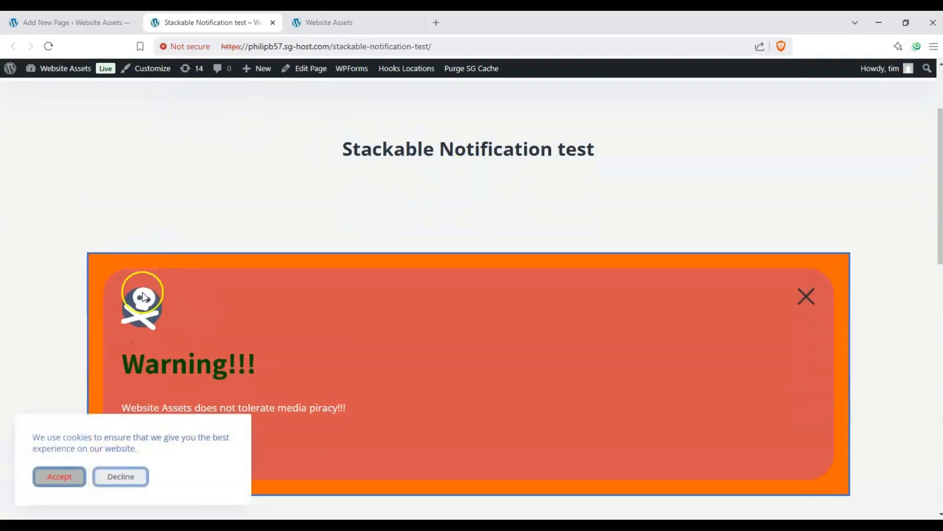
left_click(120, 479)
scroll(243, 267, "down", 1)
scroll(243, 267, "down", 1)
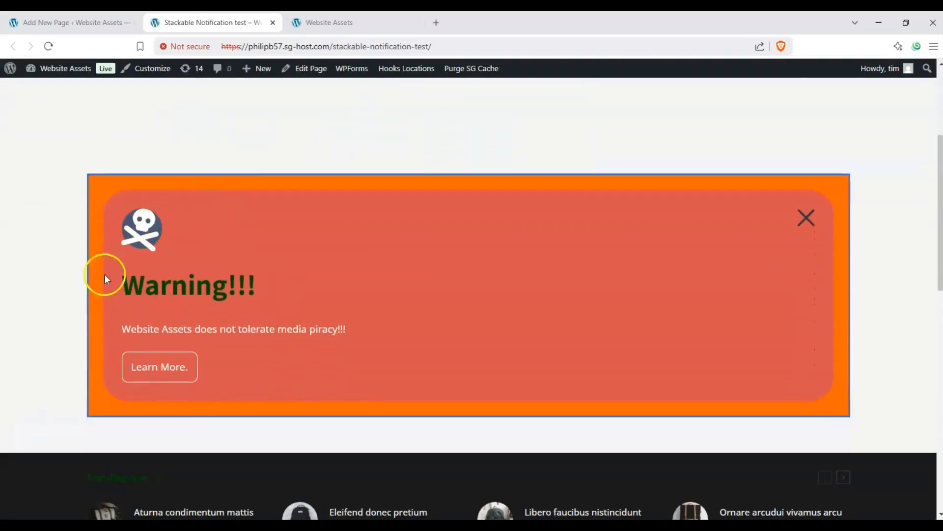
scroll(147, 275, "up", 2)
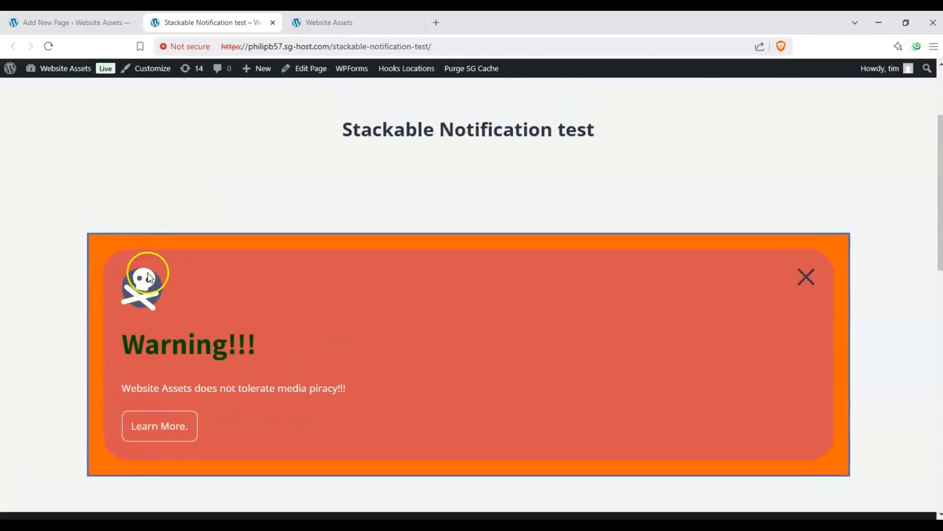
left_click(188, 432)
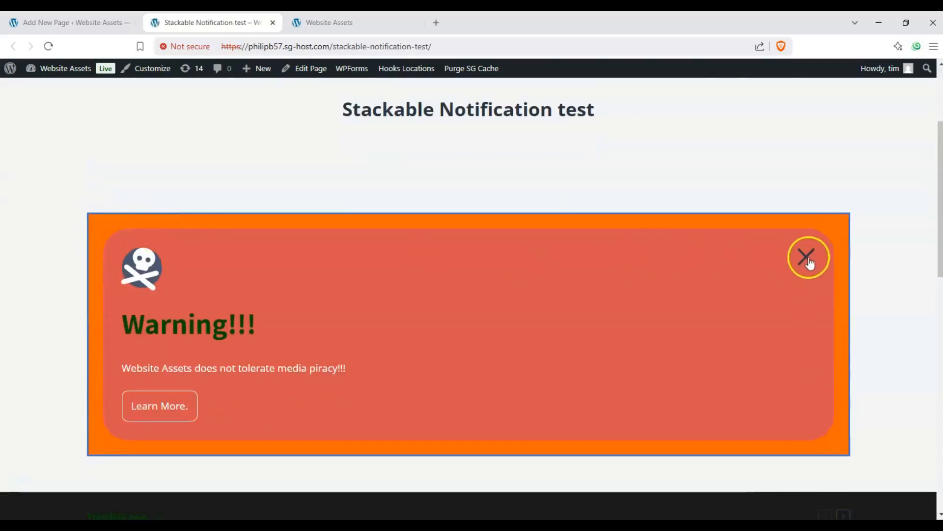
Step: Dismiss the notification on the published page, then reload the page and check whether the notification stays dismissed
left_click(808, 259)
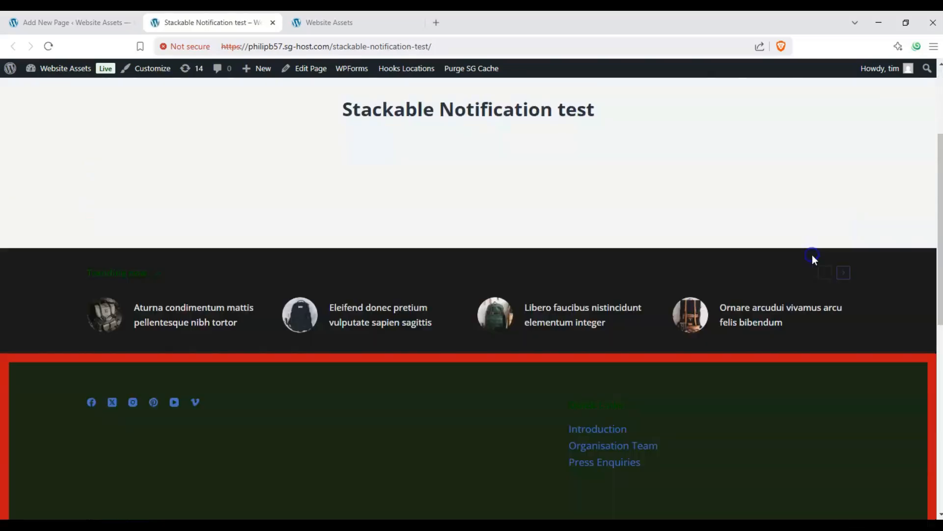
scroll(782, 247, "up", 2)
left_click(56, 51)
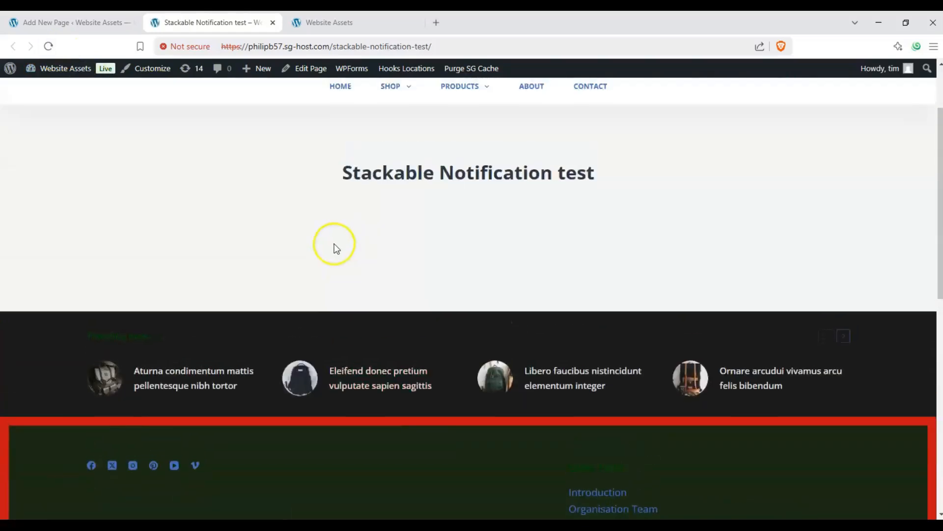
left_click(48, 46)
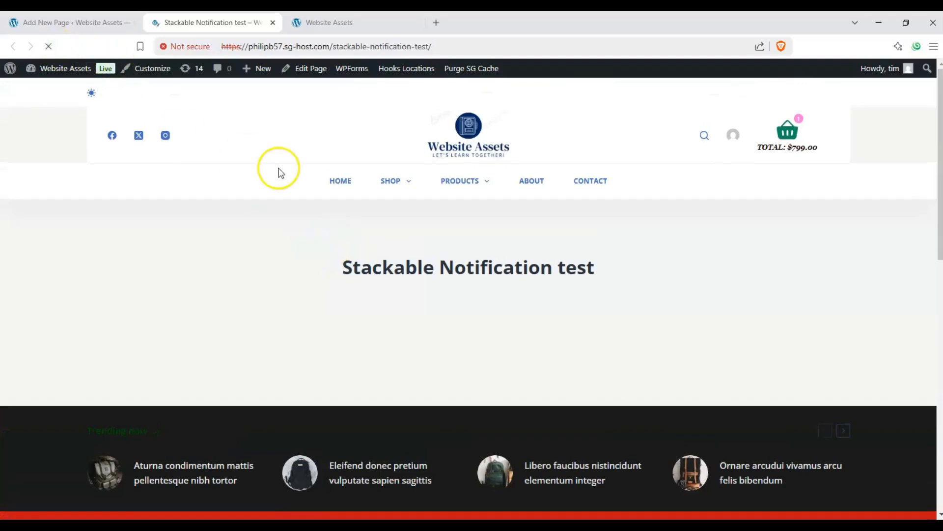
scroll(278, 173, "down", 10)
scroll(262, 197, "up", 6)
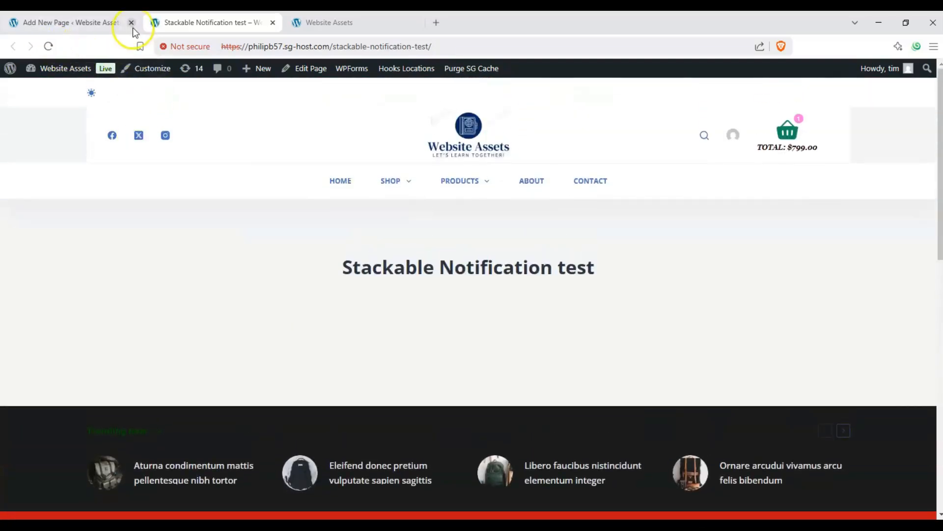
Step: Return to the page editor, select the Notification block and close the published Stackable Notification test page
left_click(111, 20)
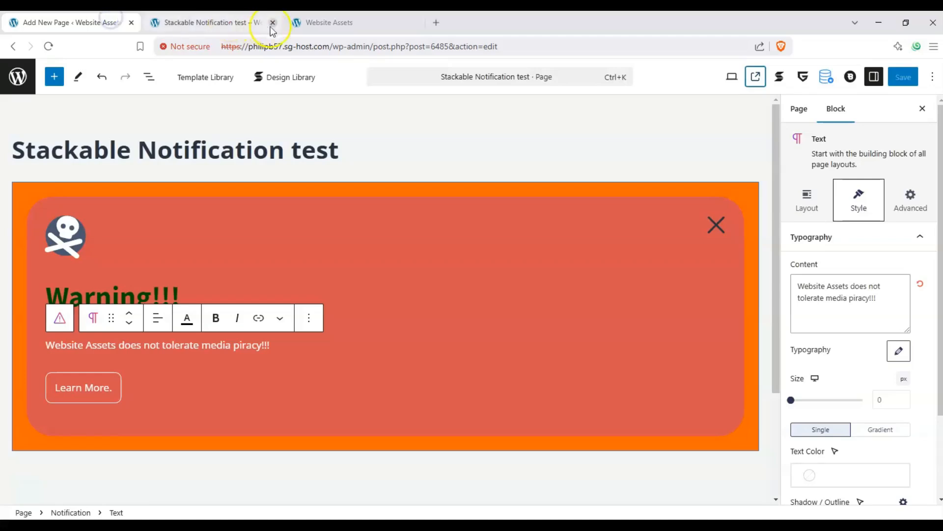
left_click(375, 192)
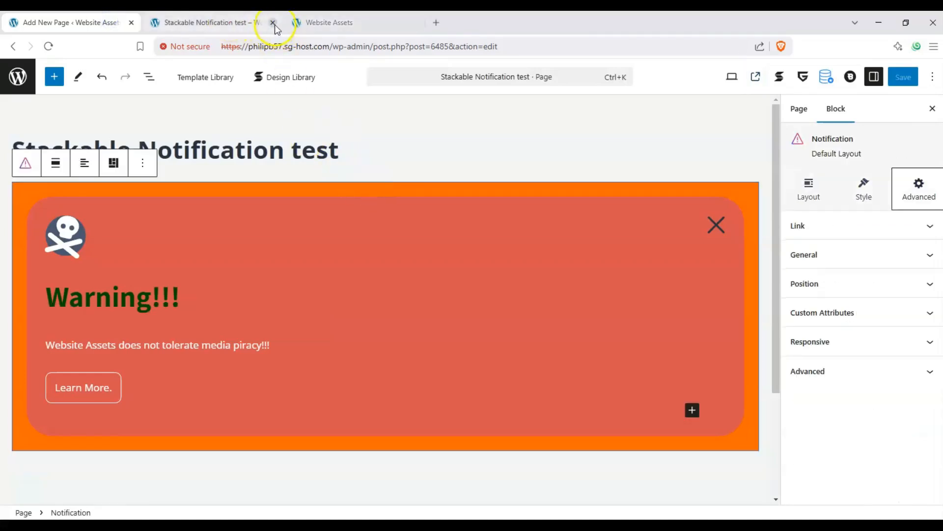
left_click(273, 22)
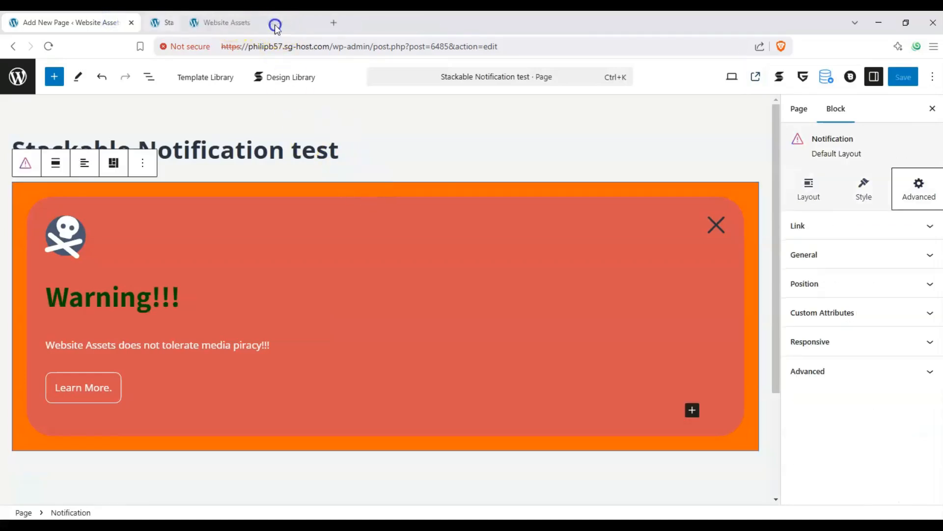
left_click(599, 295)
left_click(739, 310)
scroll(733, 309, "down", 1)
scroll(729, 309, "up", 1)
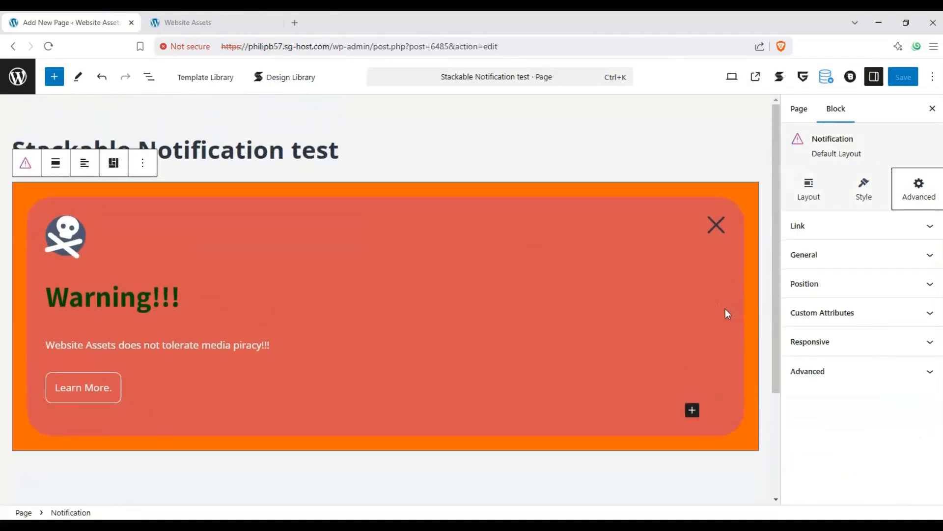
scroll(721, 309, "down", 1)
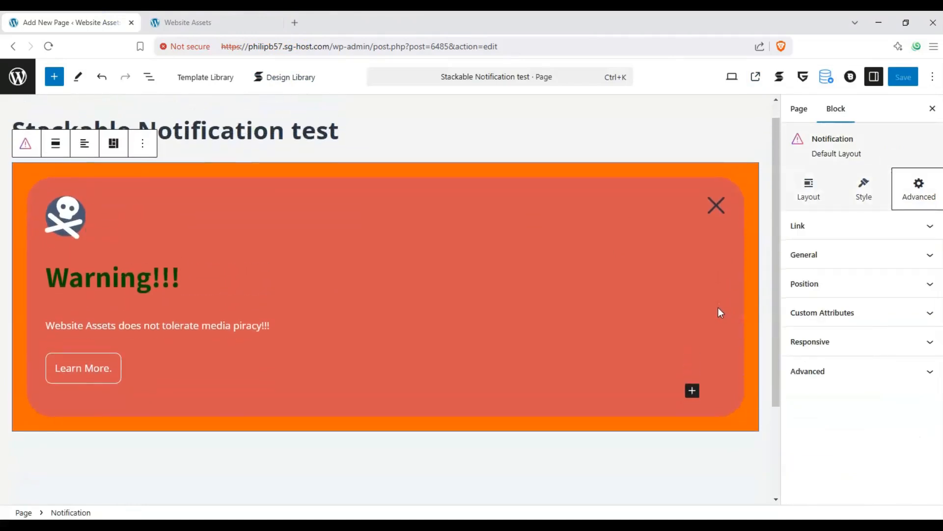
scroll(641, 293, "up", 1)
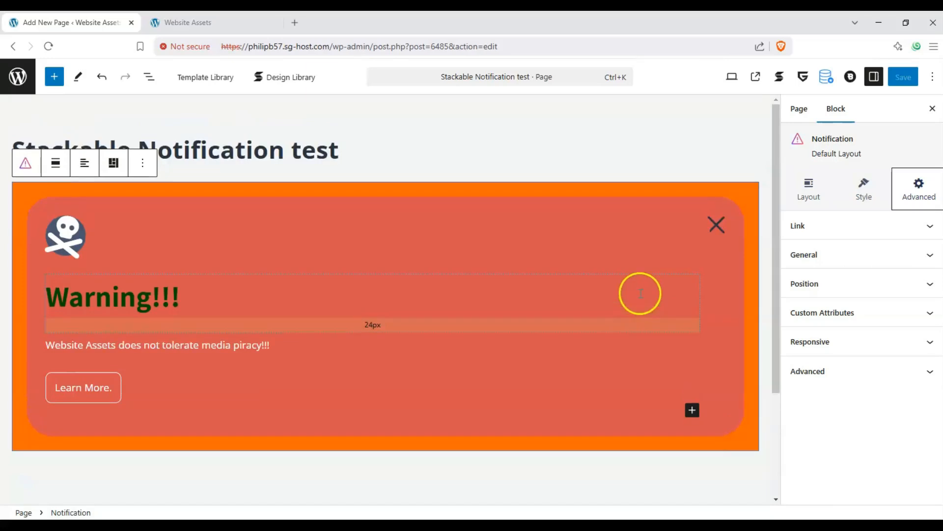
scroll(633, 293, "down", 1)
scroll(700, 315, "up", 1)
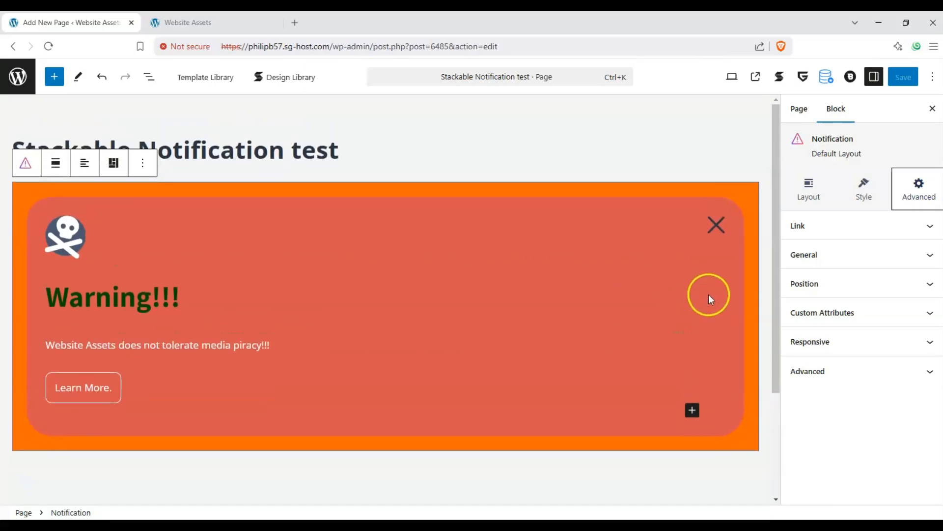
scroll(708, 293, "down", 1)
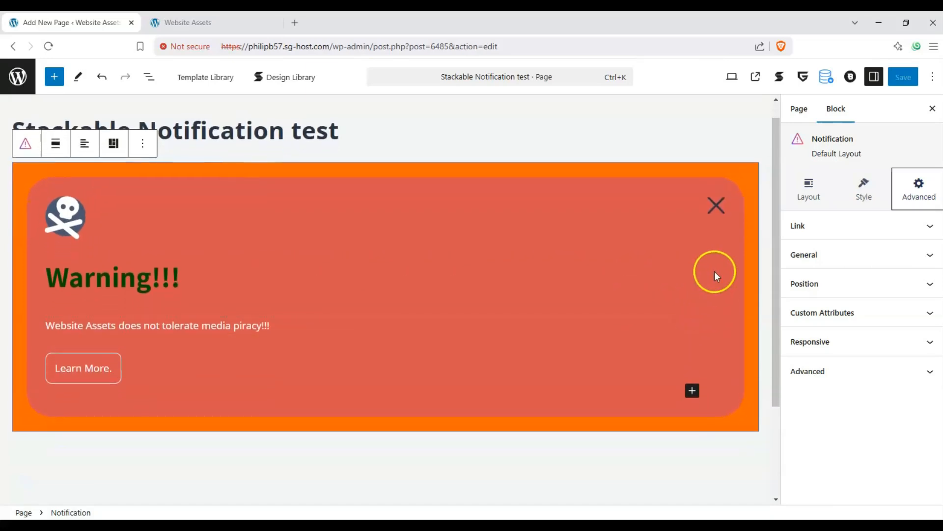